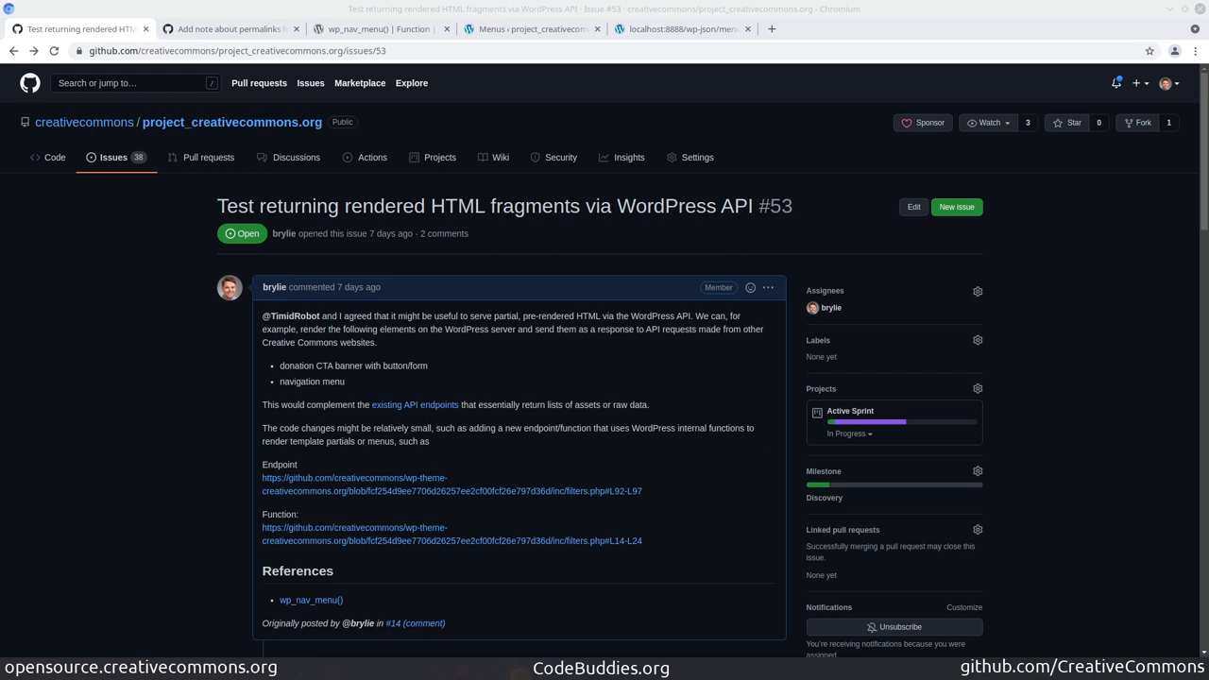
pyautogui.scroll(-5, 156, 376)
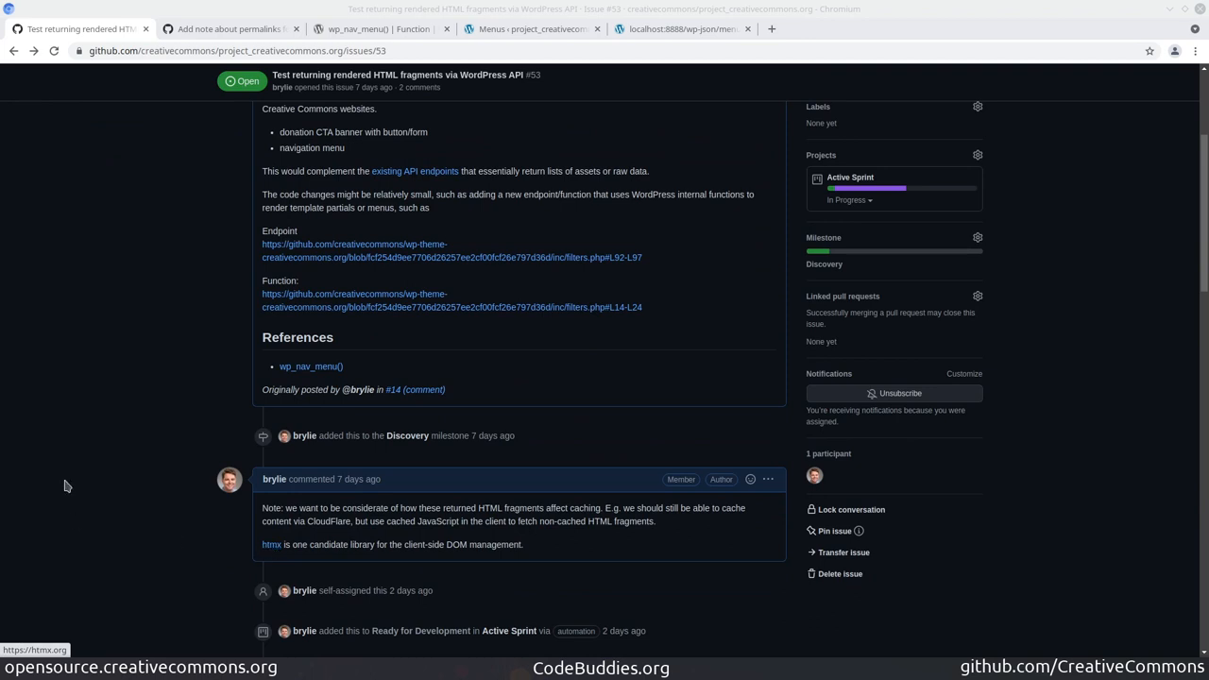
# - Review PR #118's changed file: the added note about enabling WordPress permalinks for API URLs
pyautogui.click(219, 29)
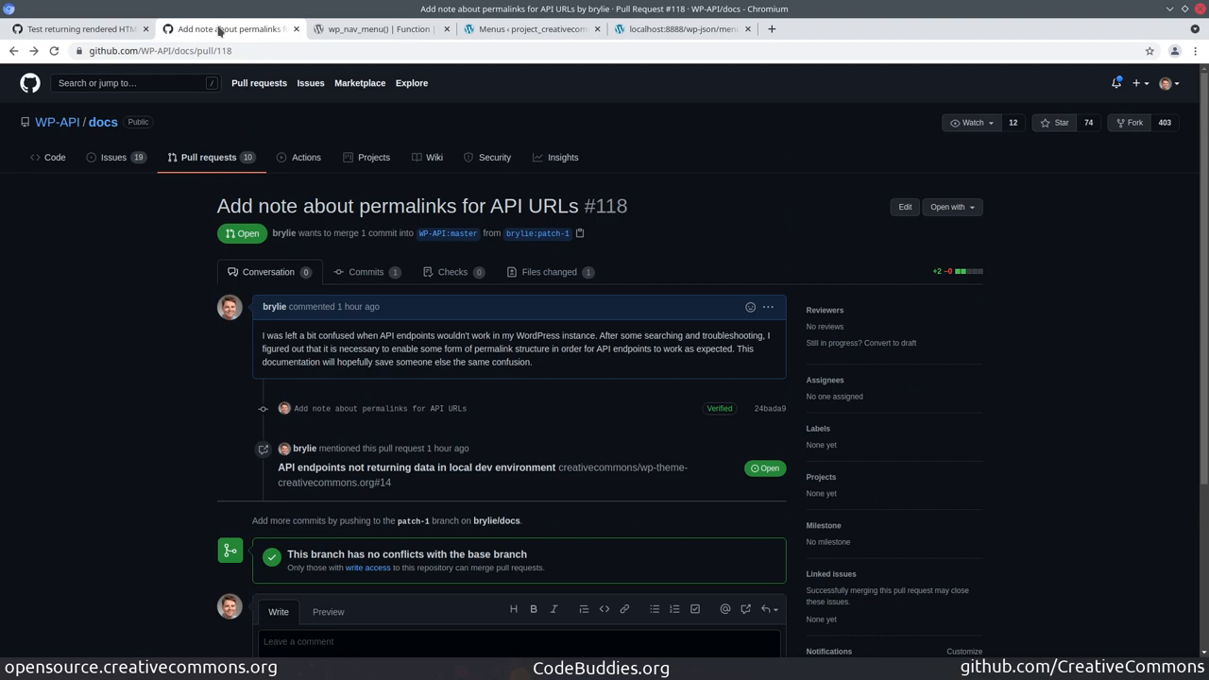
pyautogui.click(528, 273)
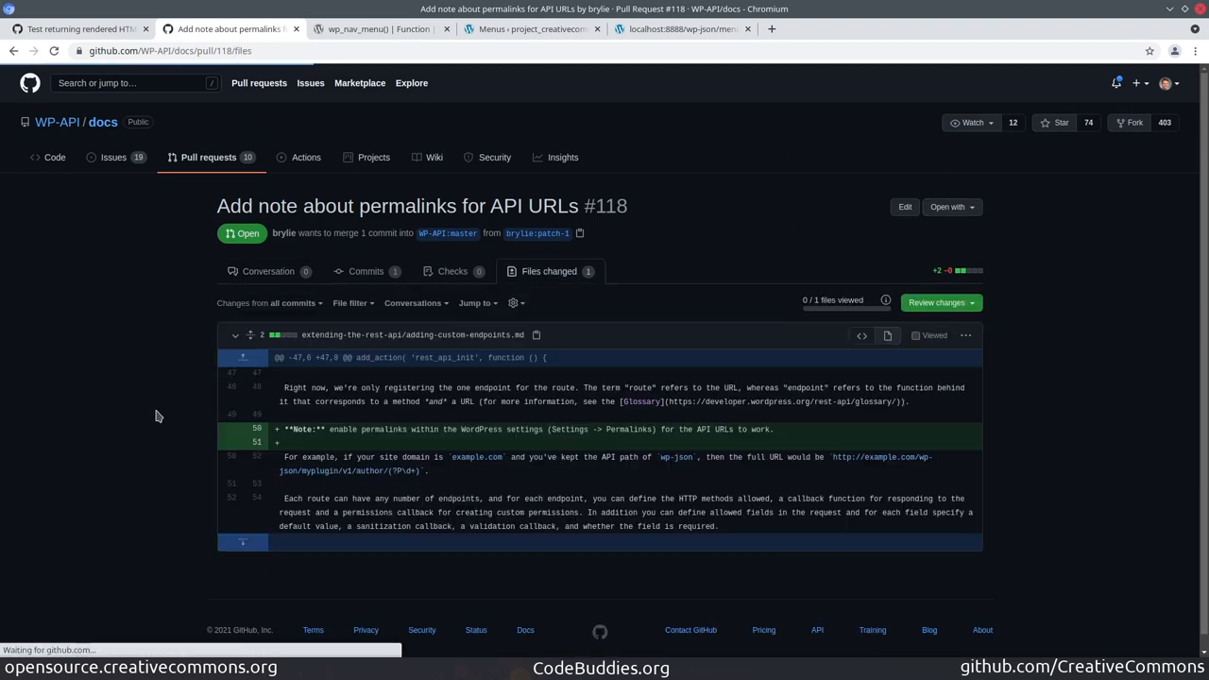
pyautogui.moveTo(519, 429)
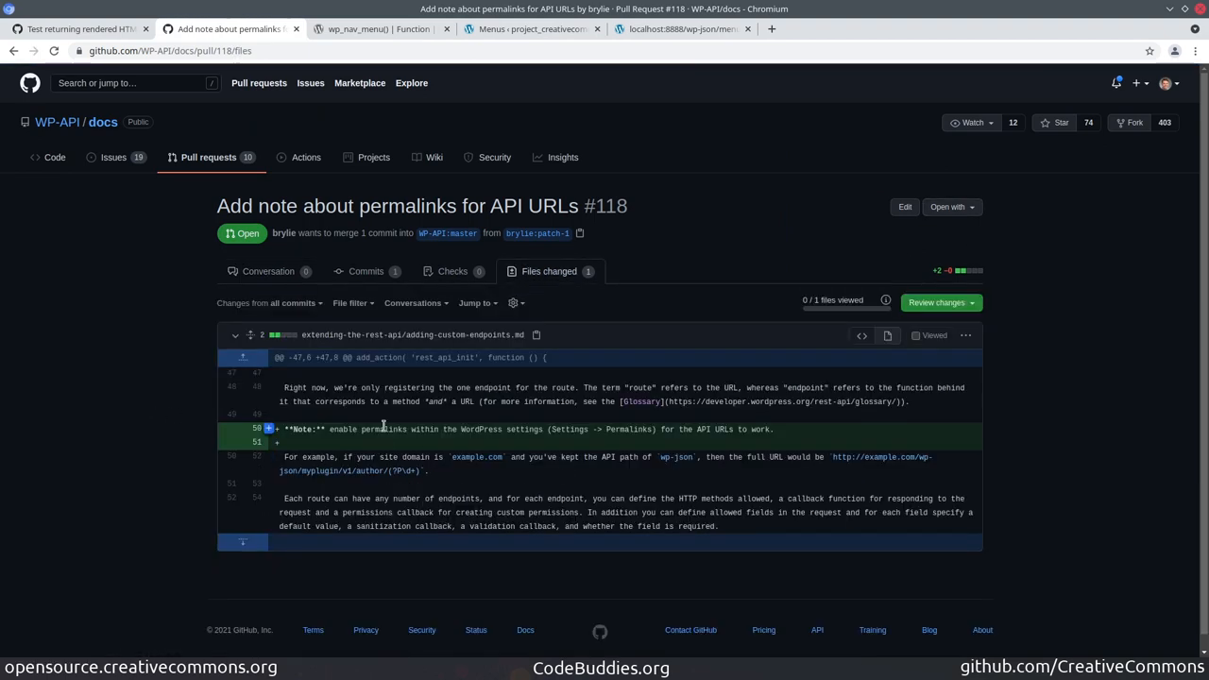
pyautogui.doubleClick(384, 428)
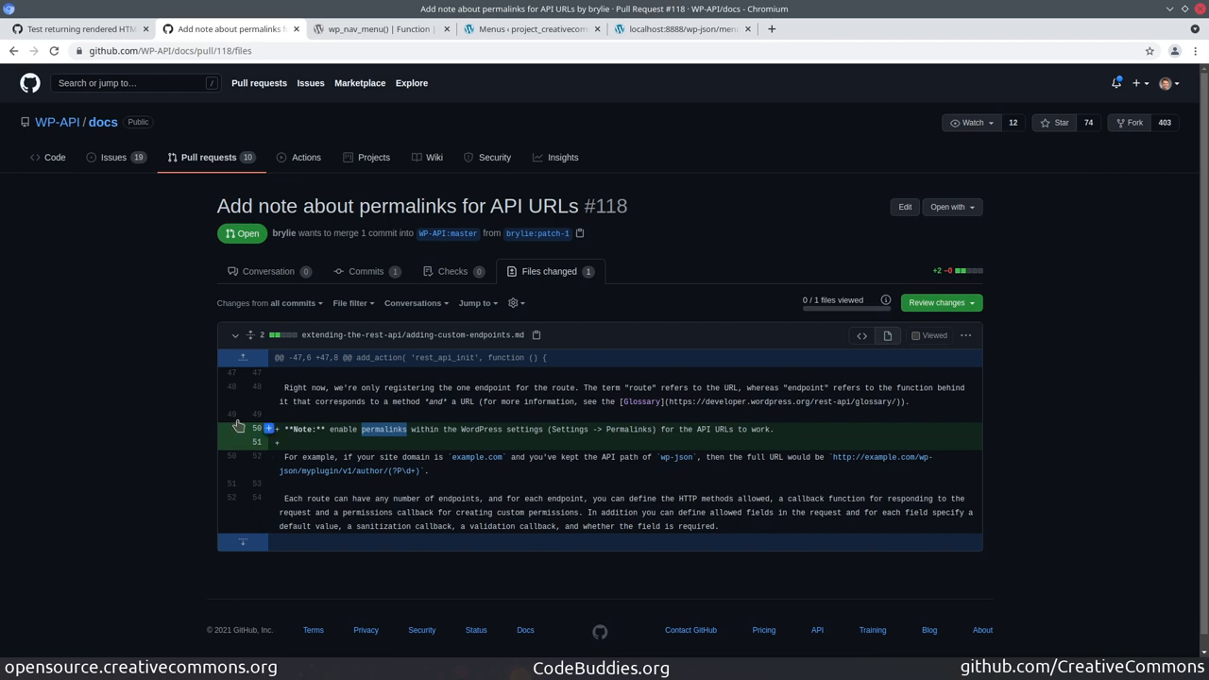
pyautogui.moveTo(806, 440); pyautogui.dragTo(195, 421)
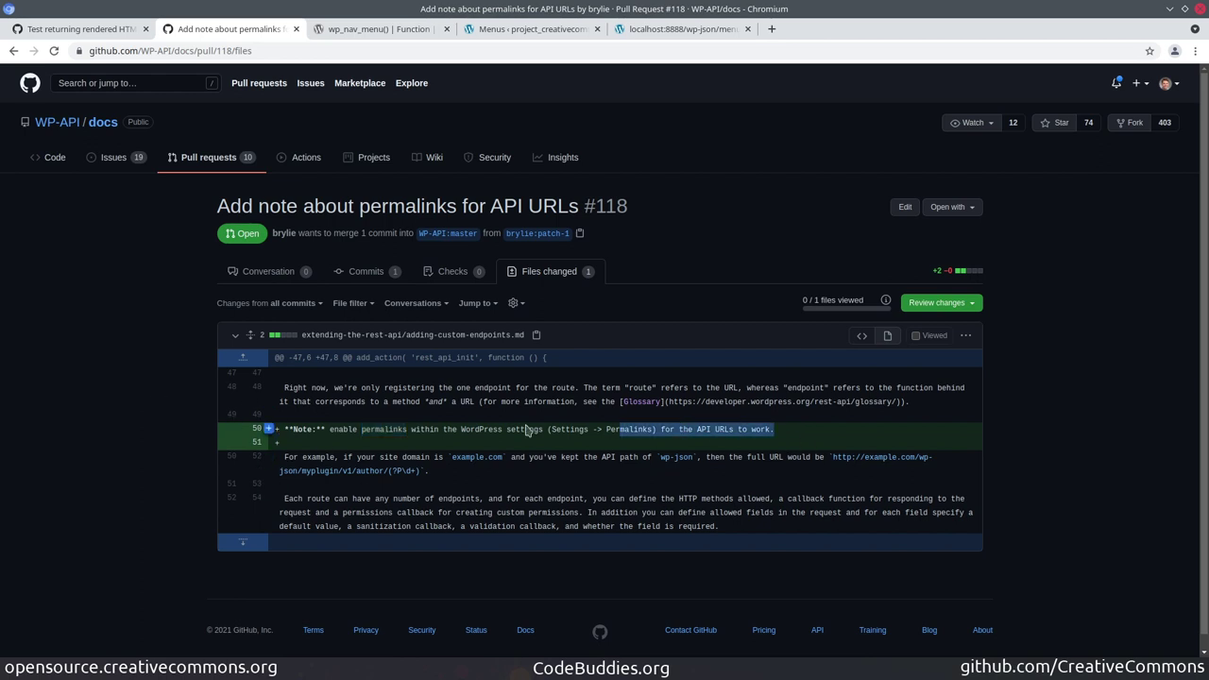
pyautogui.click(170, 420)
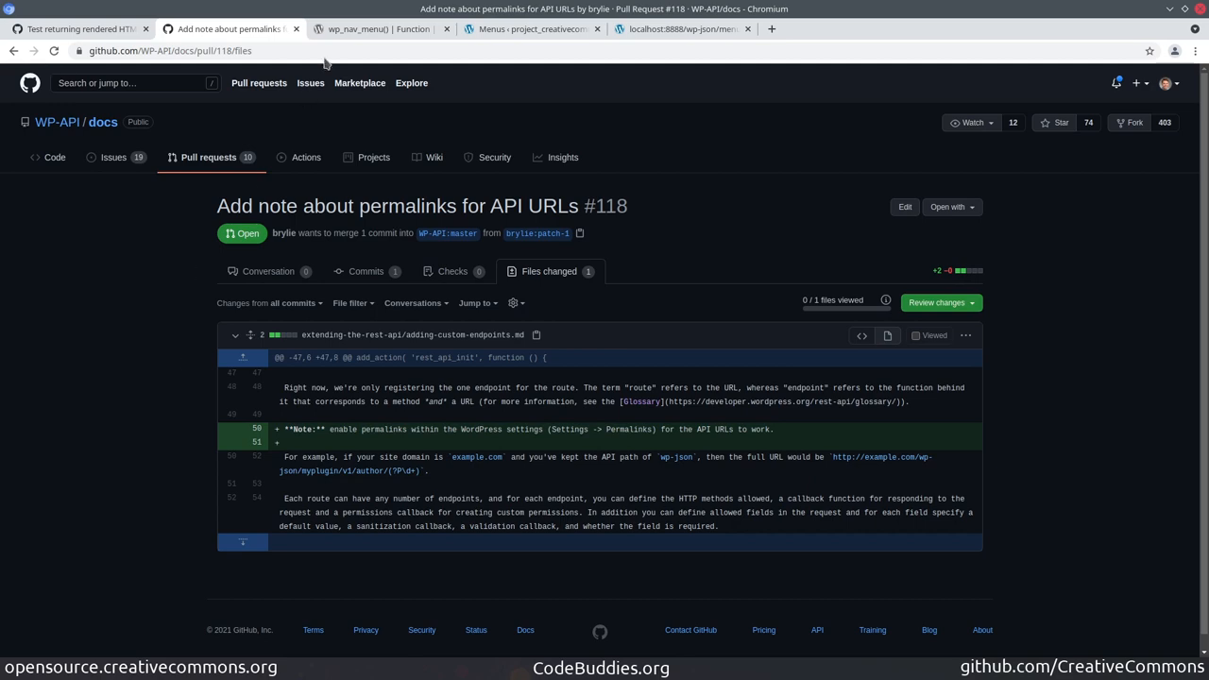
pyautogui.click(296, 31)
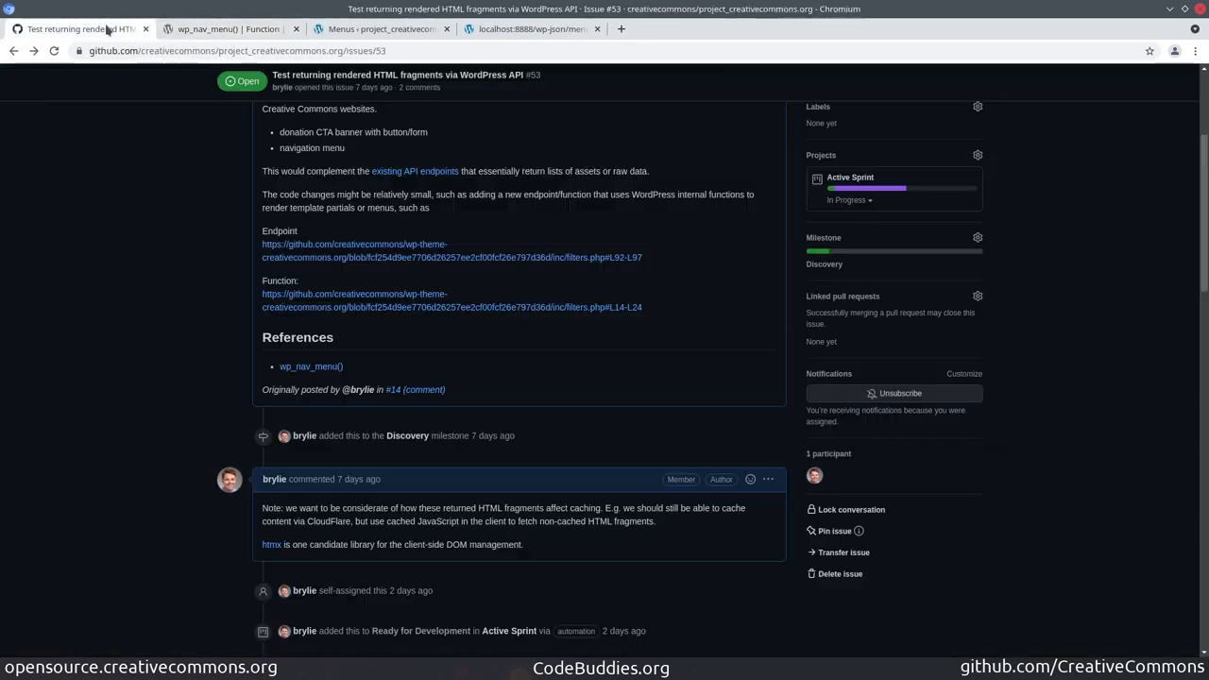
pyautogui.scroll(-2, 123, 253)
pyautogui.scroll(-2, 123, 227)
pyautogui.scroll(-1, 123, 224)
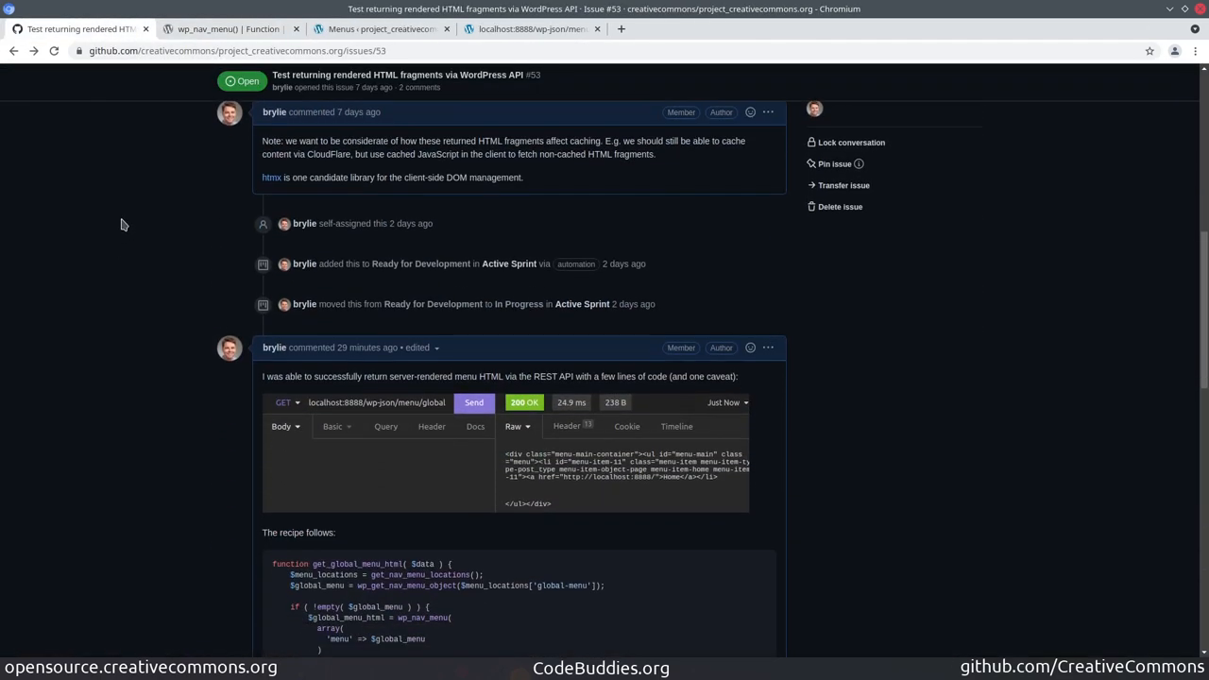
pyautogui.scroll(-1, 122, 225)
pyautogui.scroll(-1, 121, 226)
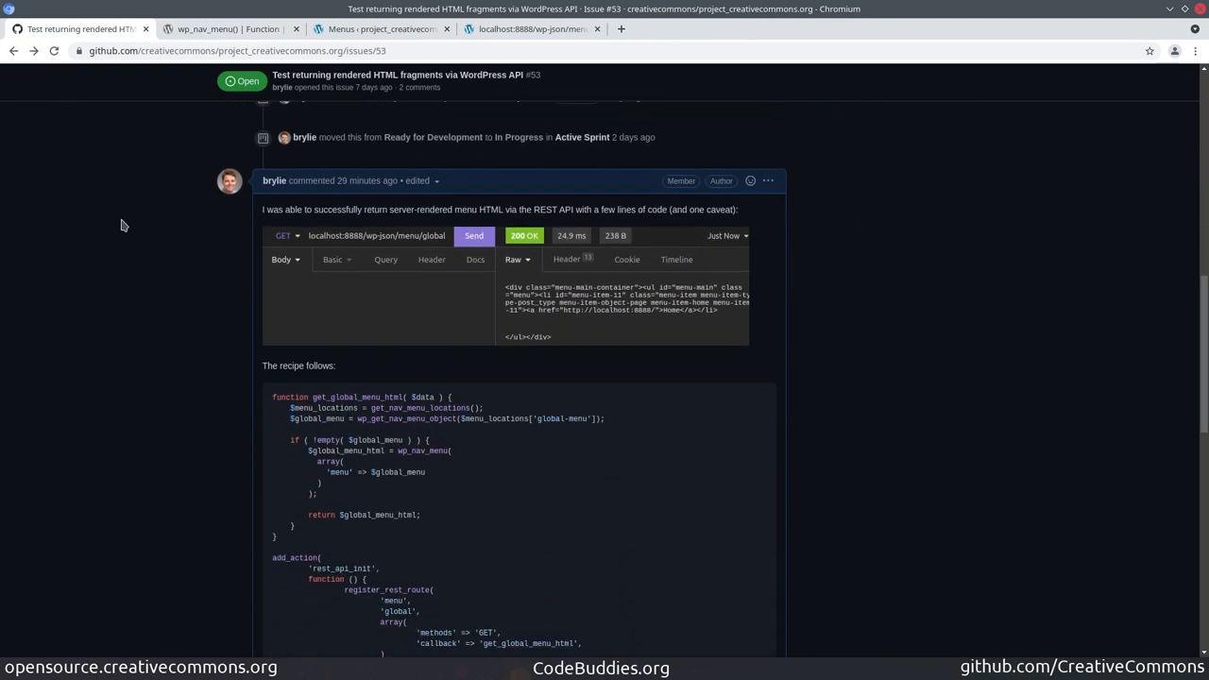
pyautogui.moveTo(428, 463)
pyautogui.doubleClick(428, 450)
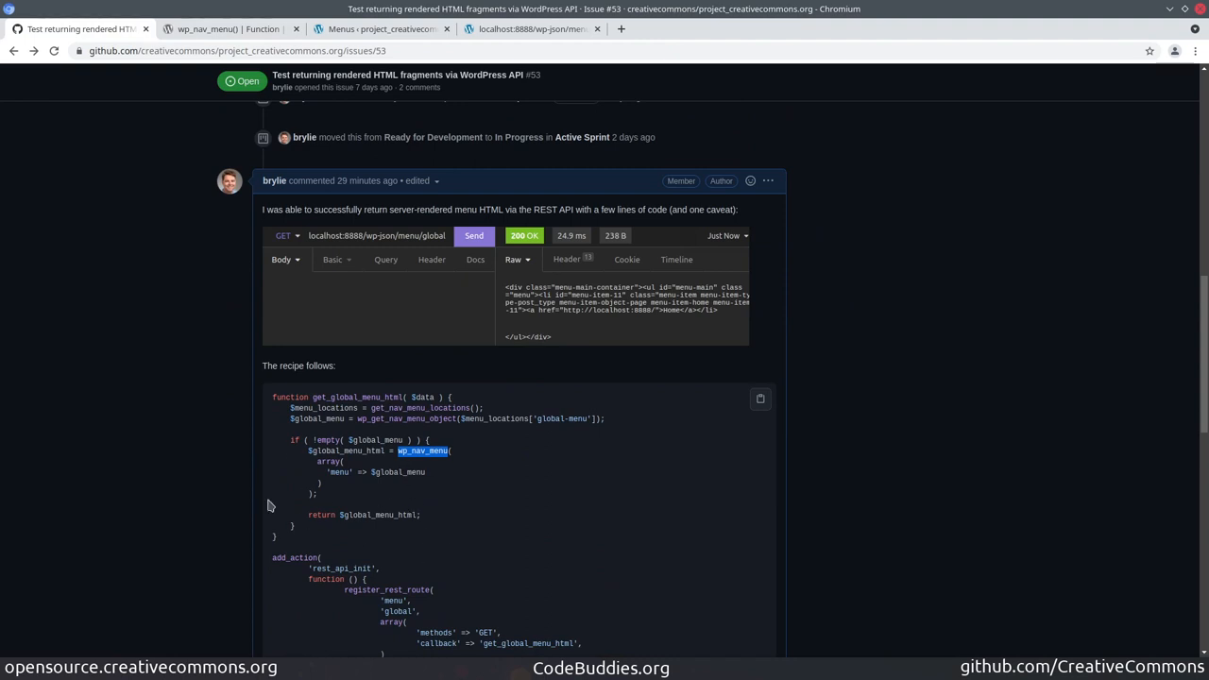
pyautogui.moveTo(426, 472); pyautogui.dragTo(371, 474)
pyautogui.doubleClick(339, 473)
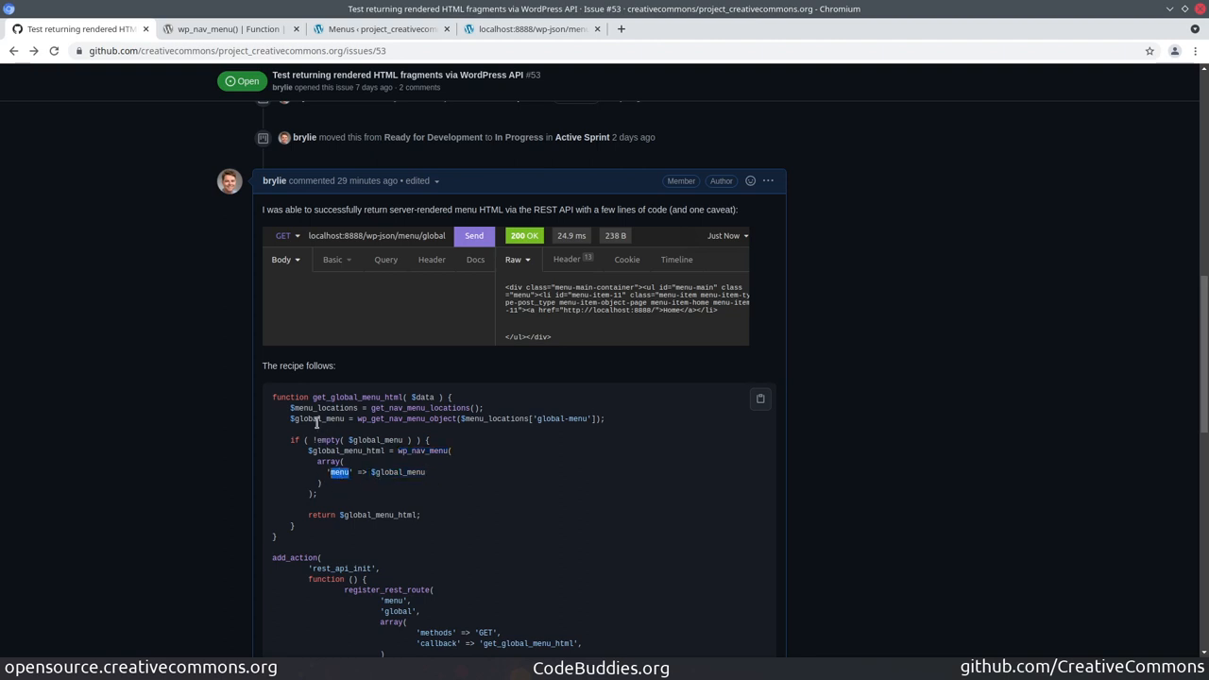
pyautogui.doubleClick(317, 419)
pyautogui.scroll(-3, 925, 420)
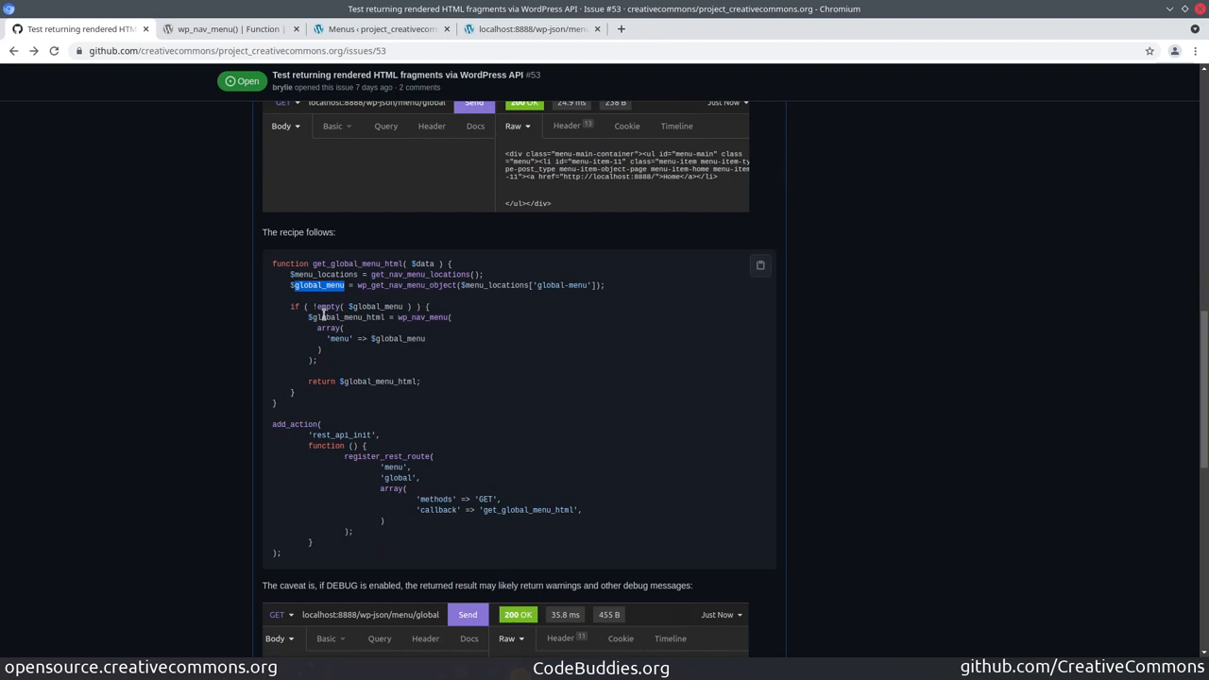
pyautogui.doubleClick(407, 381)
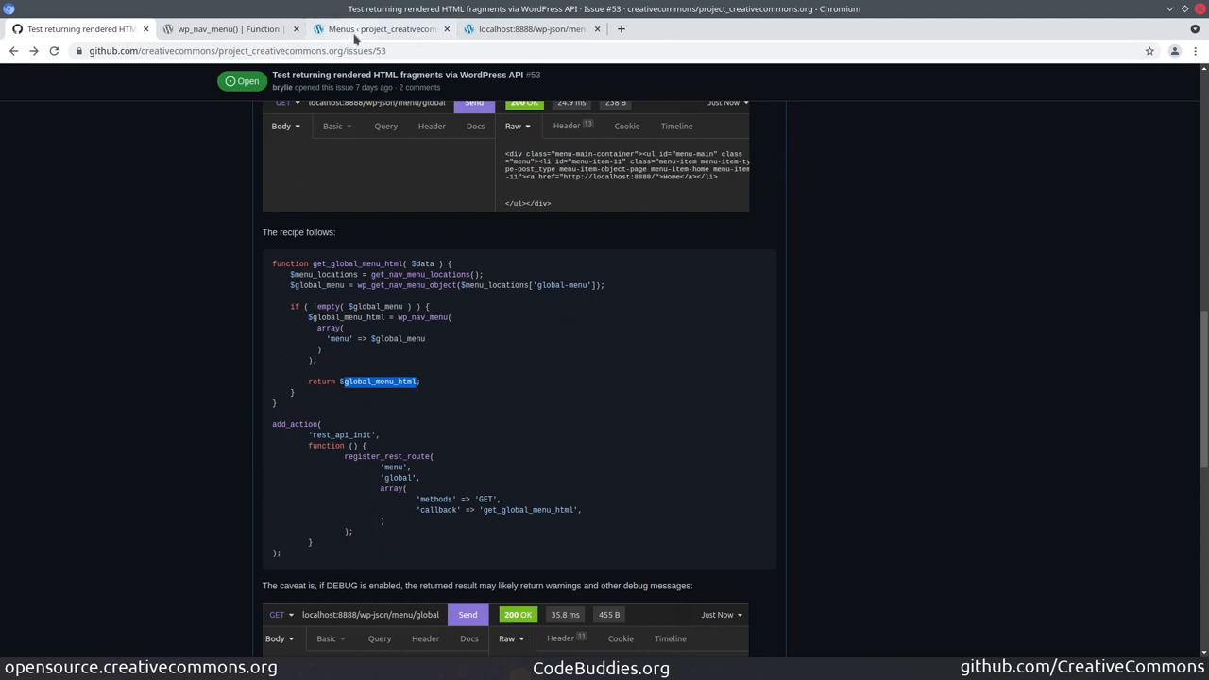
pyautogui.click(515, 29)
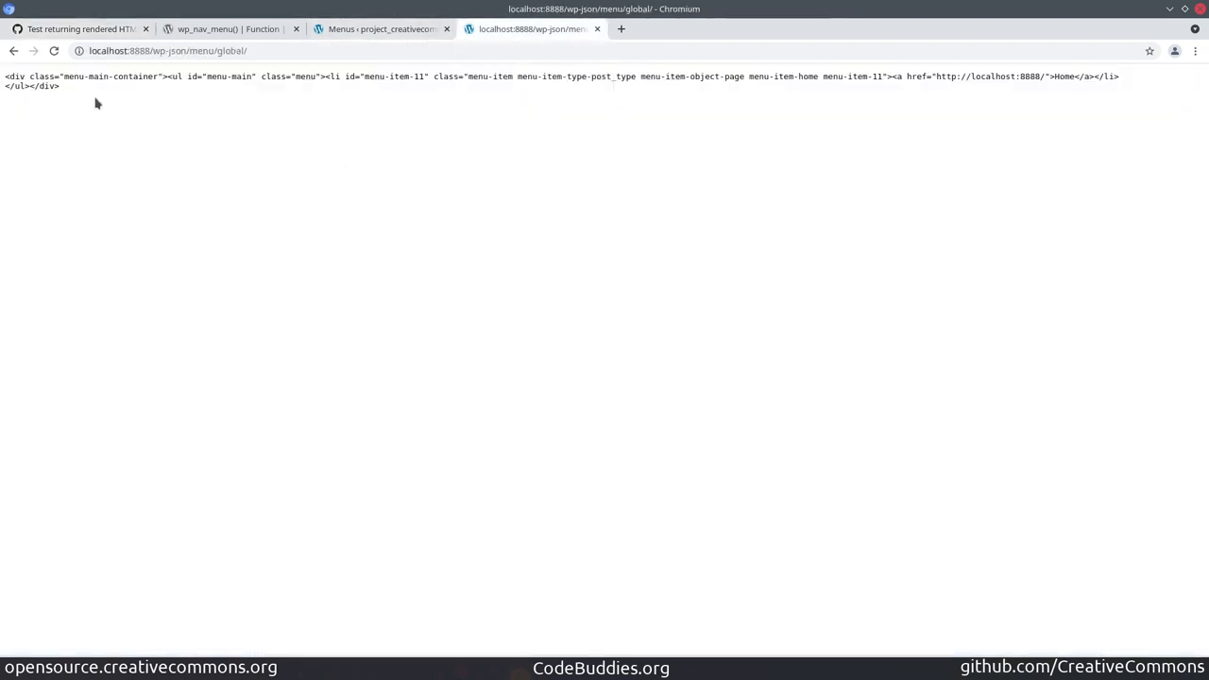
pyautogui.moveTo(58, 84); pyautogui.dragTo(5, 75)
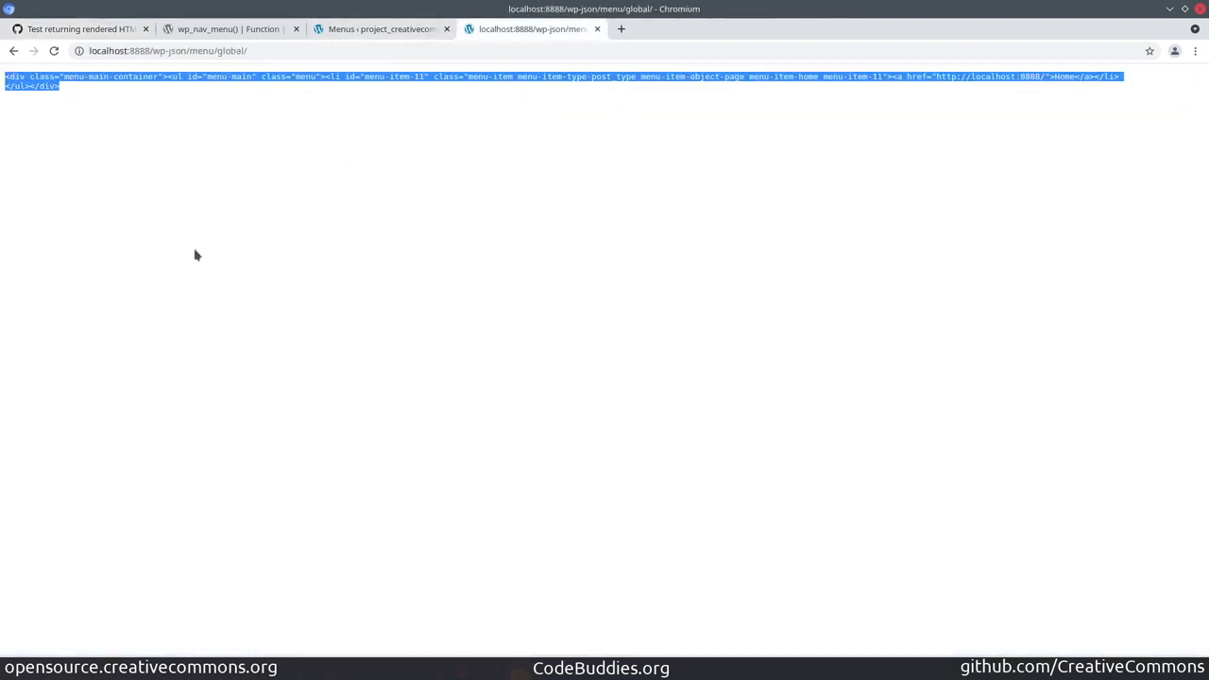
pyautogui.click(300, 208)
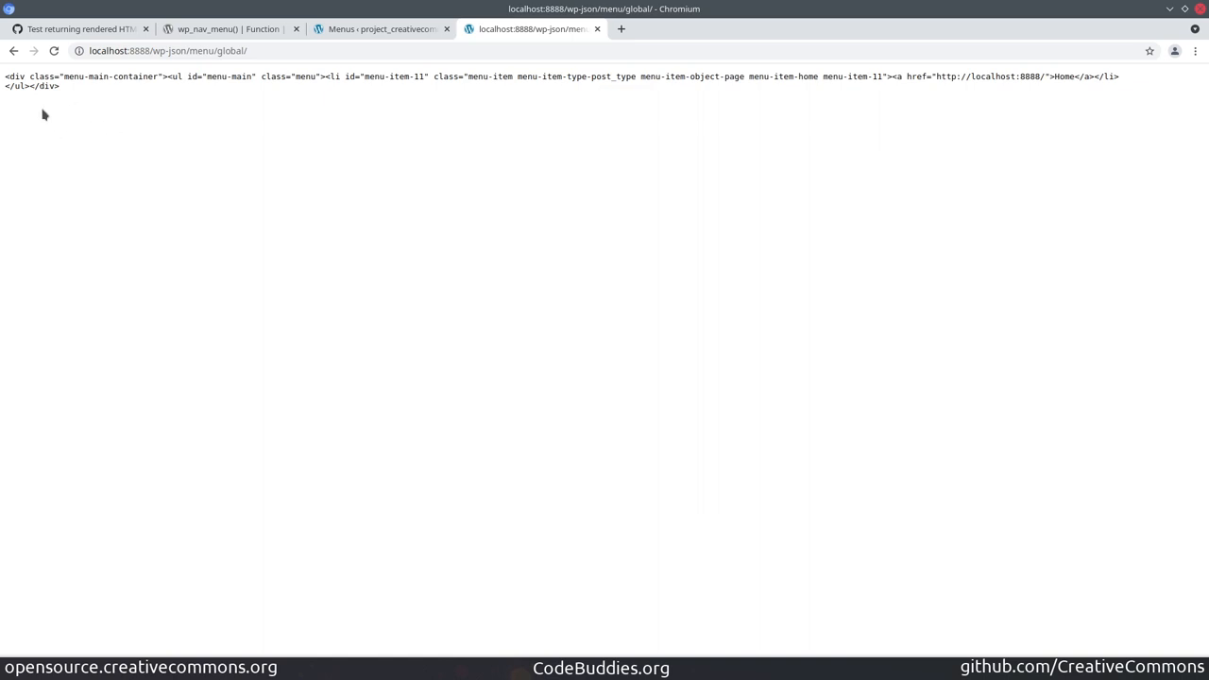
pyautogui.click(98, 36)
pyautogui.scroll(-1, 146, 346)
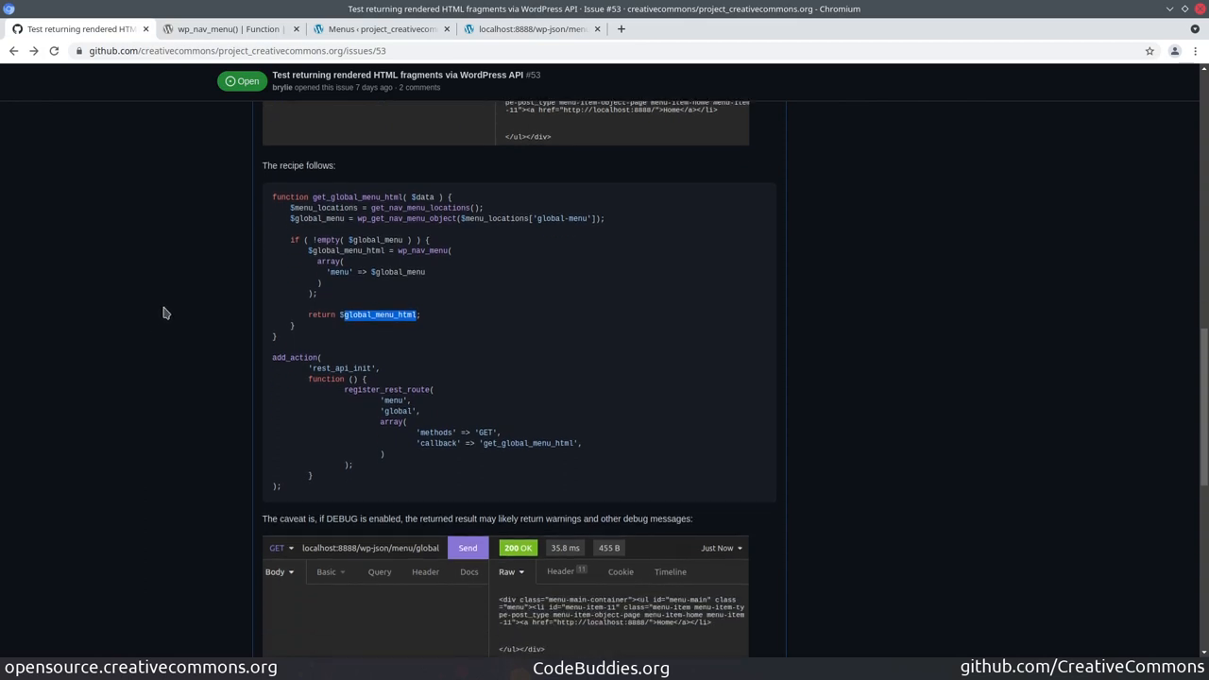
# - Walk through get_global_menu_html's lookup of menu_locations and the global-menu location
pyautogui.doubleClick(346, 197)
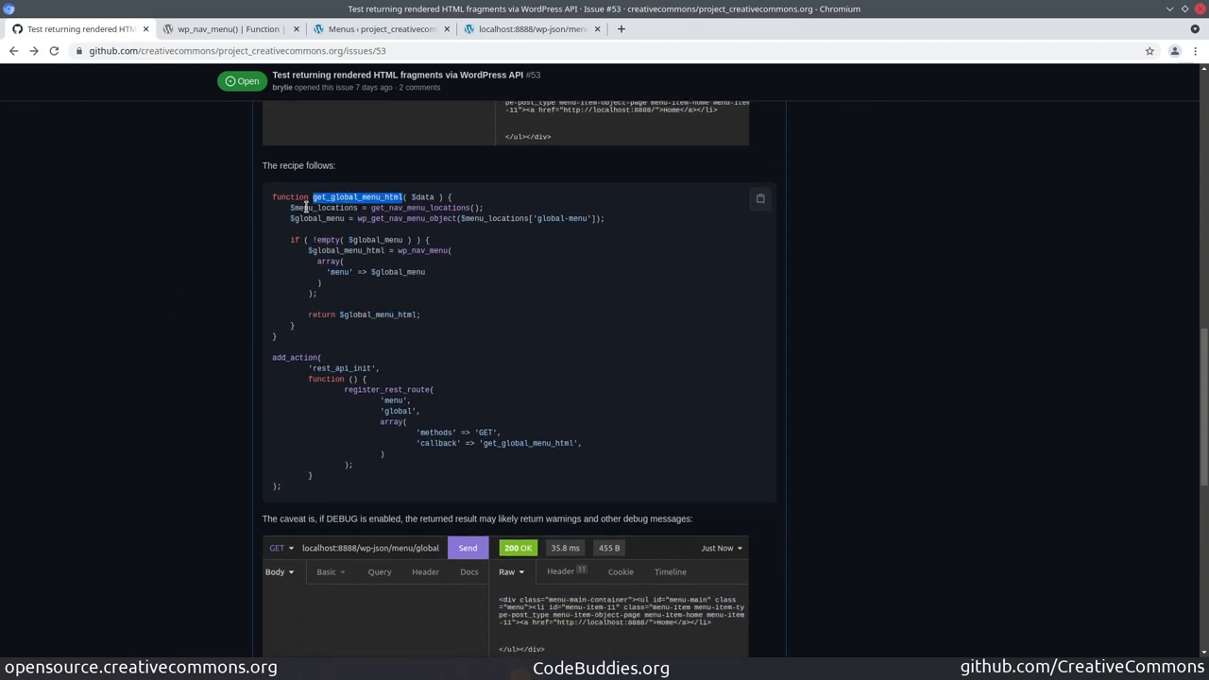
pyautogui.doubleClick(312, 207)
pyautogui.doubleClick(422, 196)
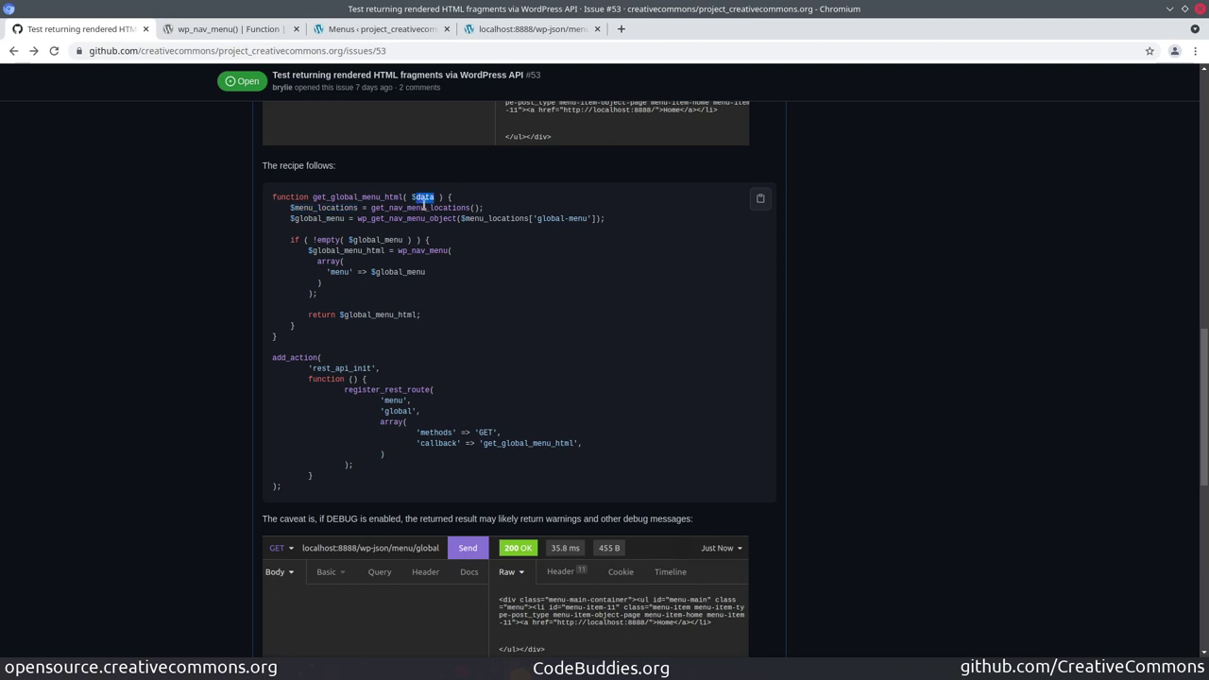
pyautogui.click(317, 219)
pyautogui.doubleClick(318, 219)
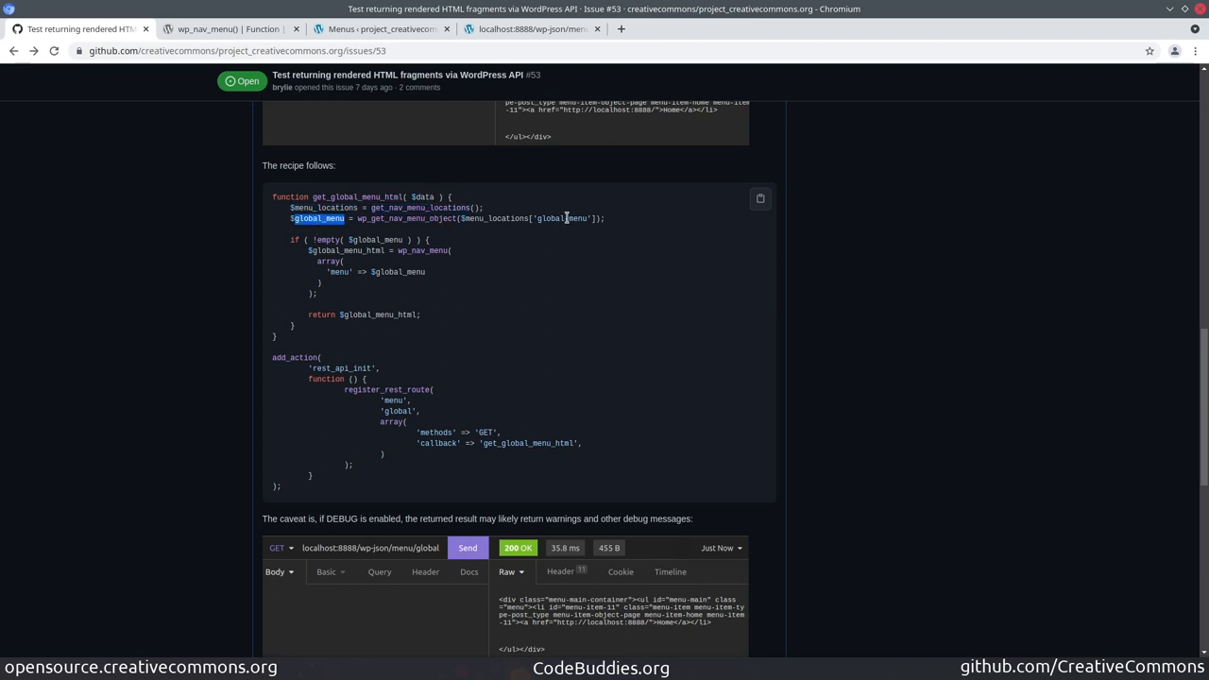
pyautogui.moveTo(592, 218); pyautogui.dragTo(533, 220)
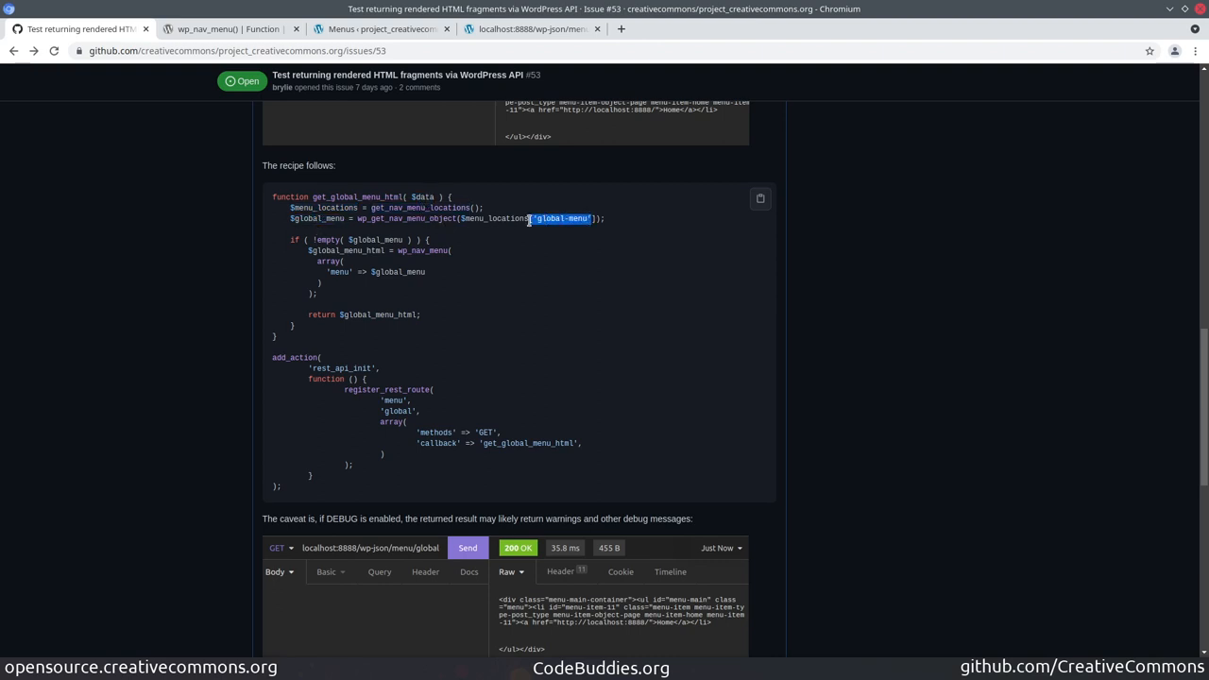
# - Trace global_menu through the empty check, the global_menu_html assignment and the returned HTML
pyautogui.doubleClick(317, 219)
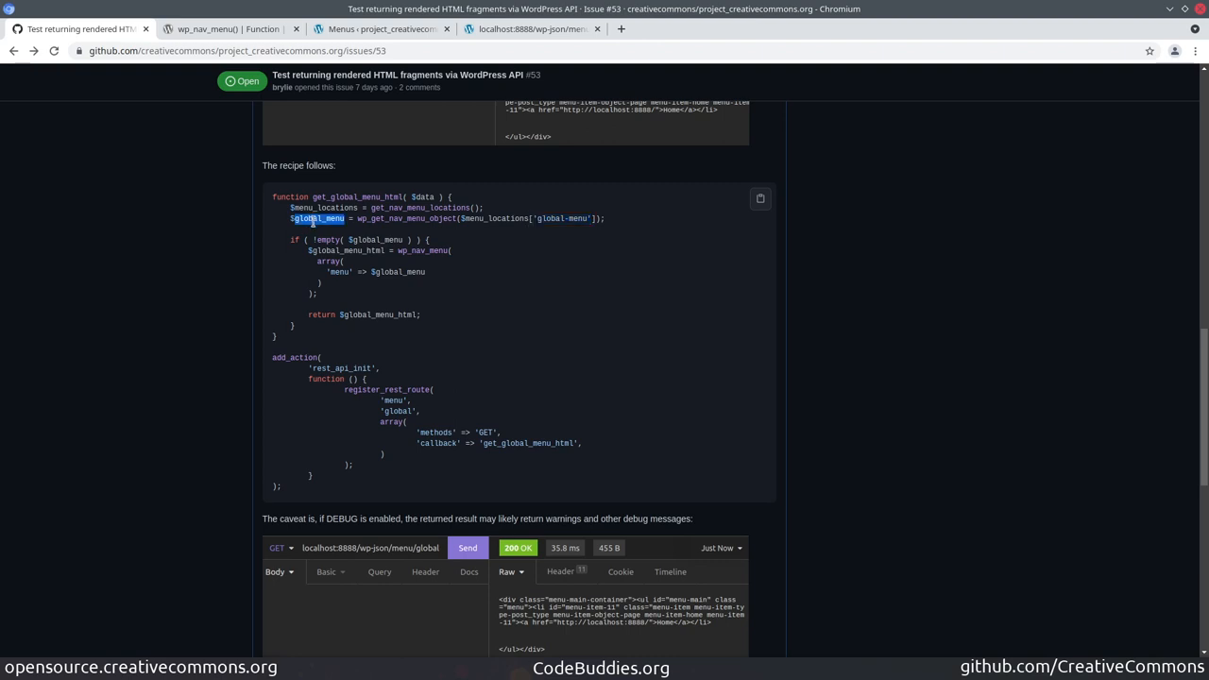
pyautogui.doubleClick(383, 239)
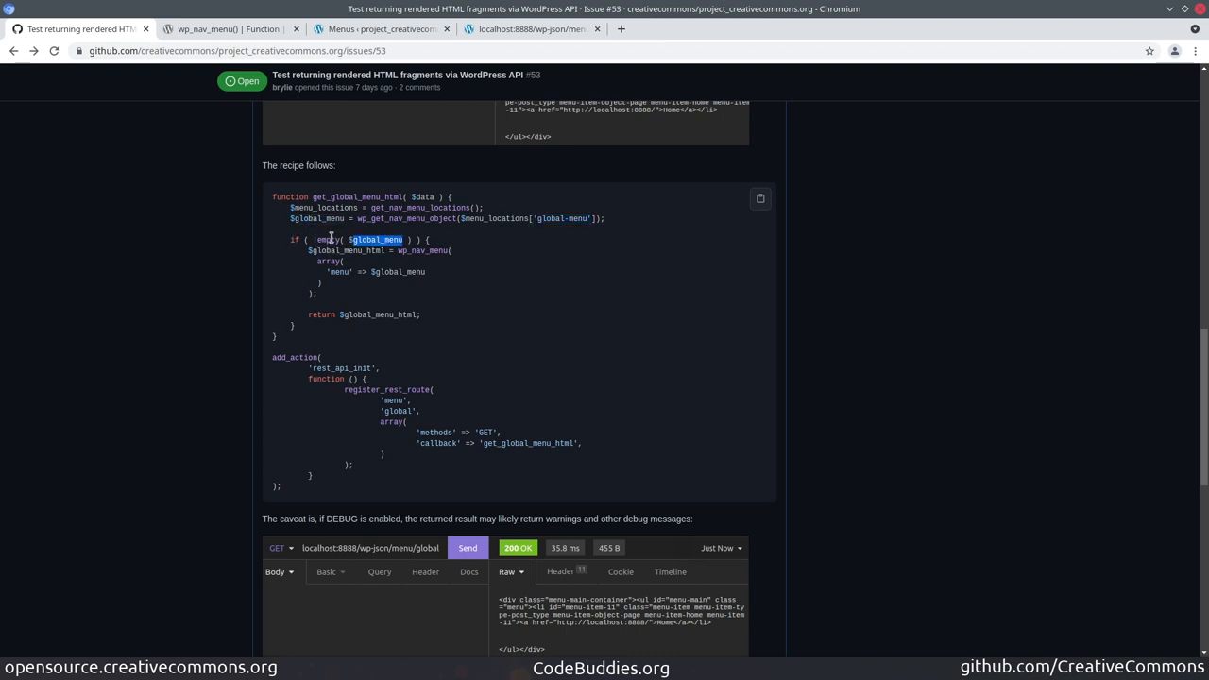
pyautogui.doubleClick(440, 251)
pyautogui.doubleClick(375, 250)
pyautogui.doubleClick(397, 272)
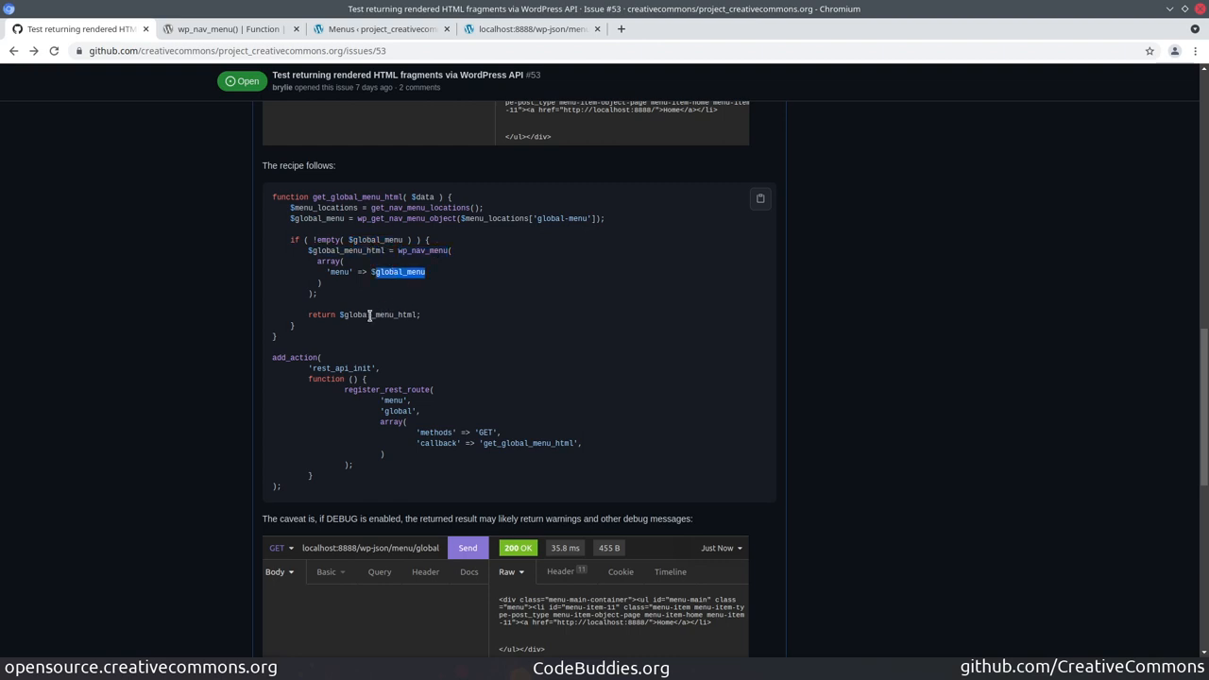
pyautogui.doubleClick(373, 316)
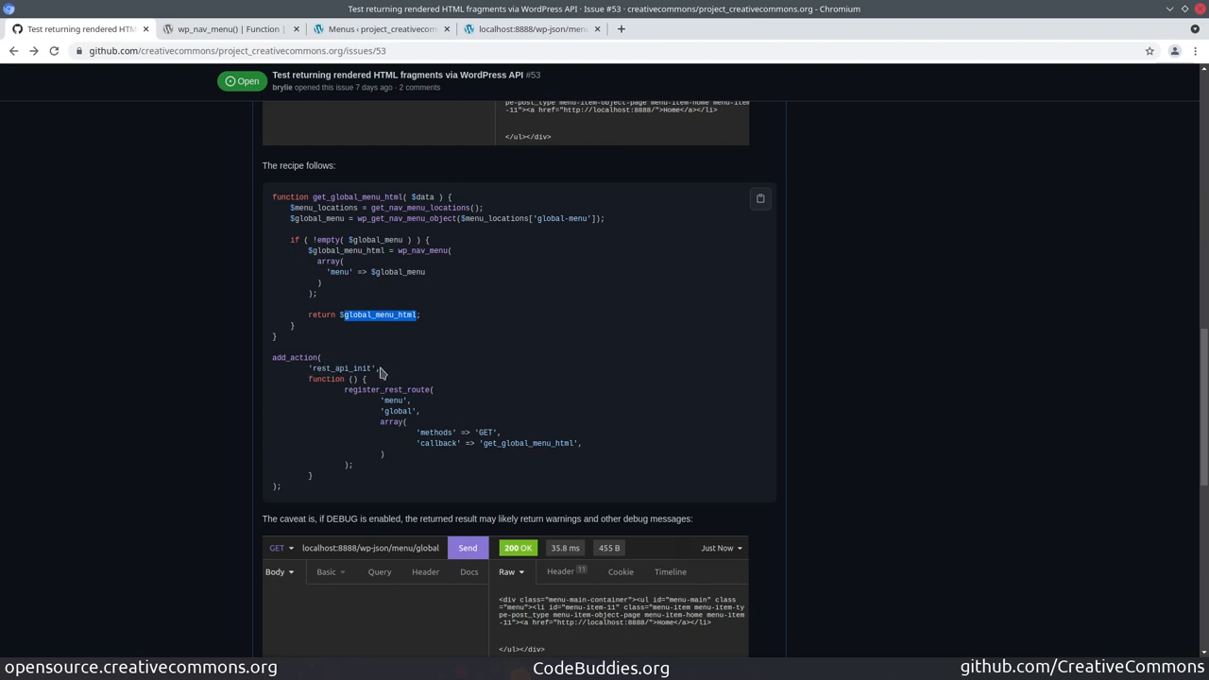
# - Go over the rest_api_init hook's register_rest_route call and the menu route namespace
pyautogui.moveTo(381, 369); pyautogui.dragTo(309, 369)
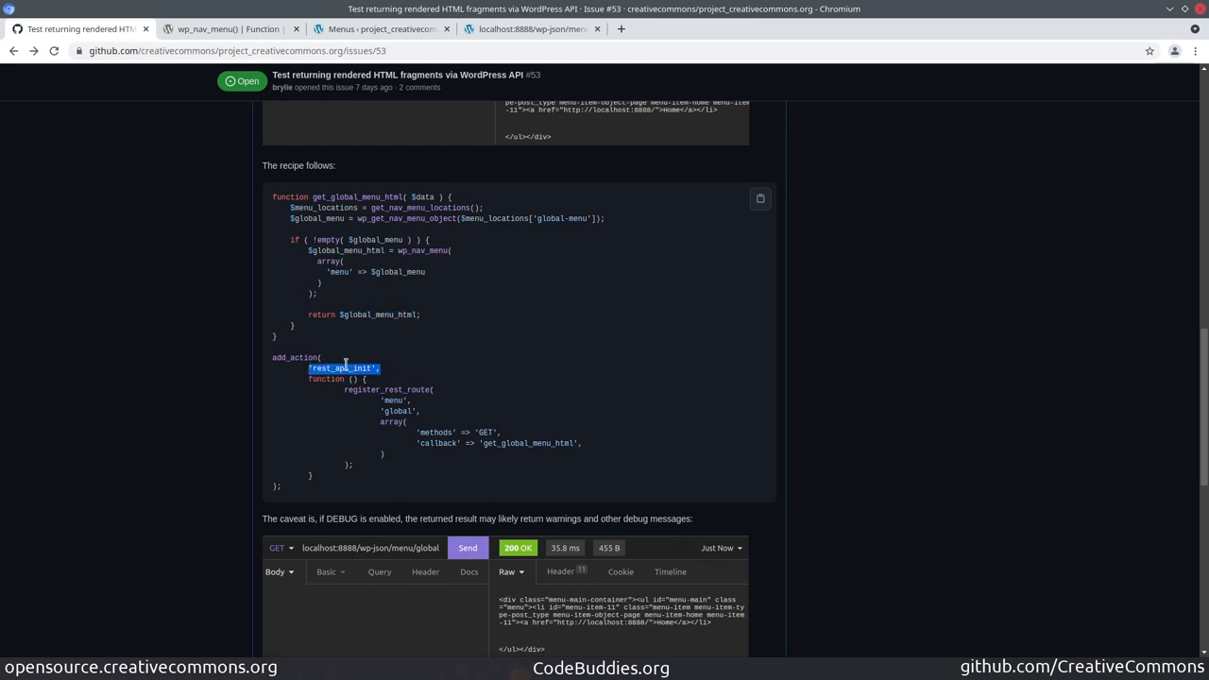
pyautogui.scroll(-1, 340, 373)
pyautogui.doubleClick(406, 322)
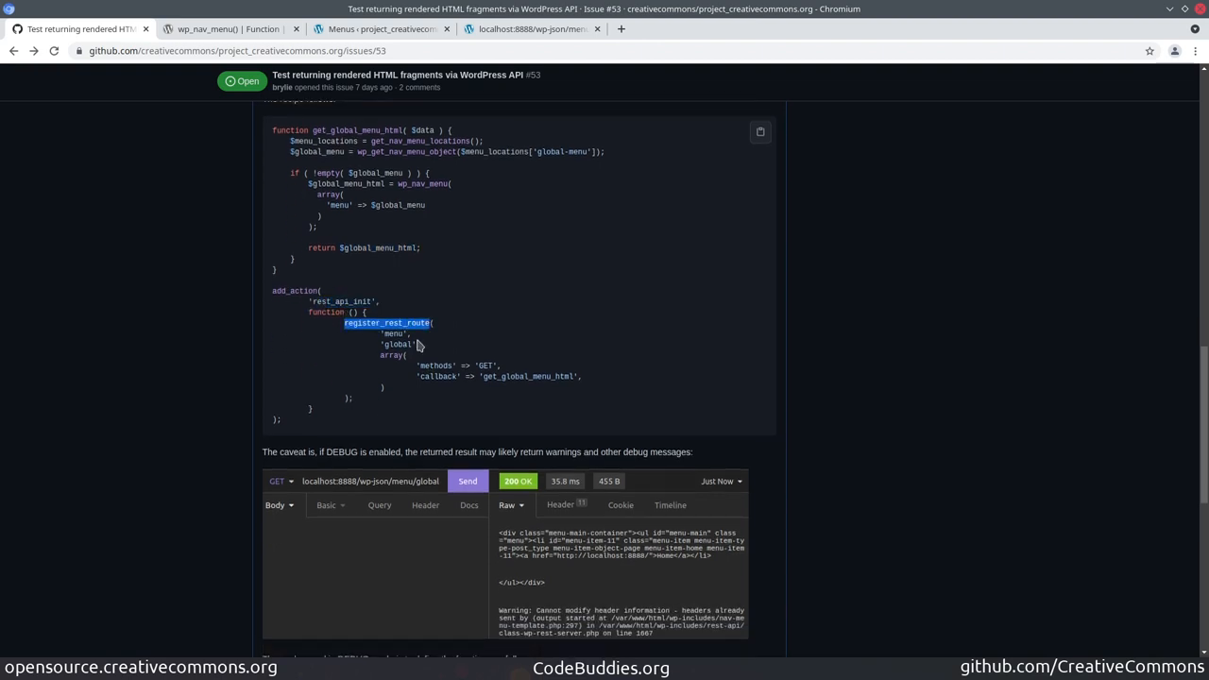
pyautogui.click(395, 333)
pyautogui.doubleClick(395, 333)
# - Point out the menu and global parts of the localhost endpoint address, then return to issue #53
pyautogui.click(500, 30)
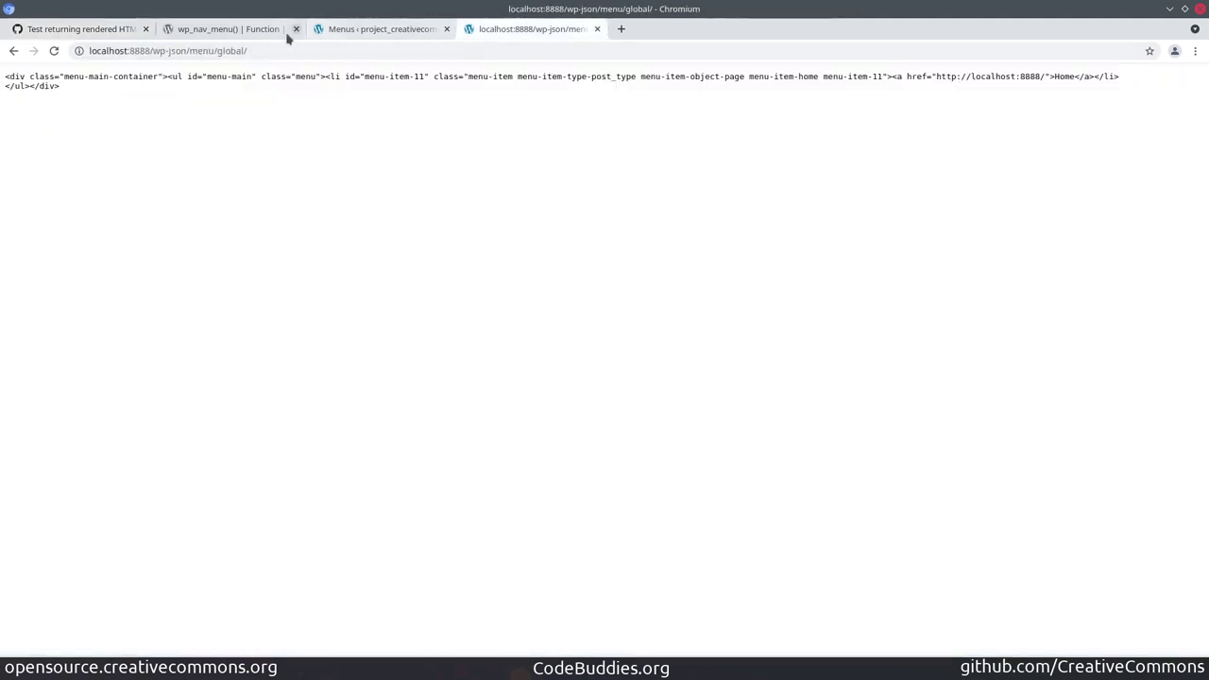
pyautogui.doubleClick(201, 51)
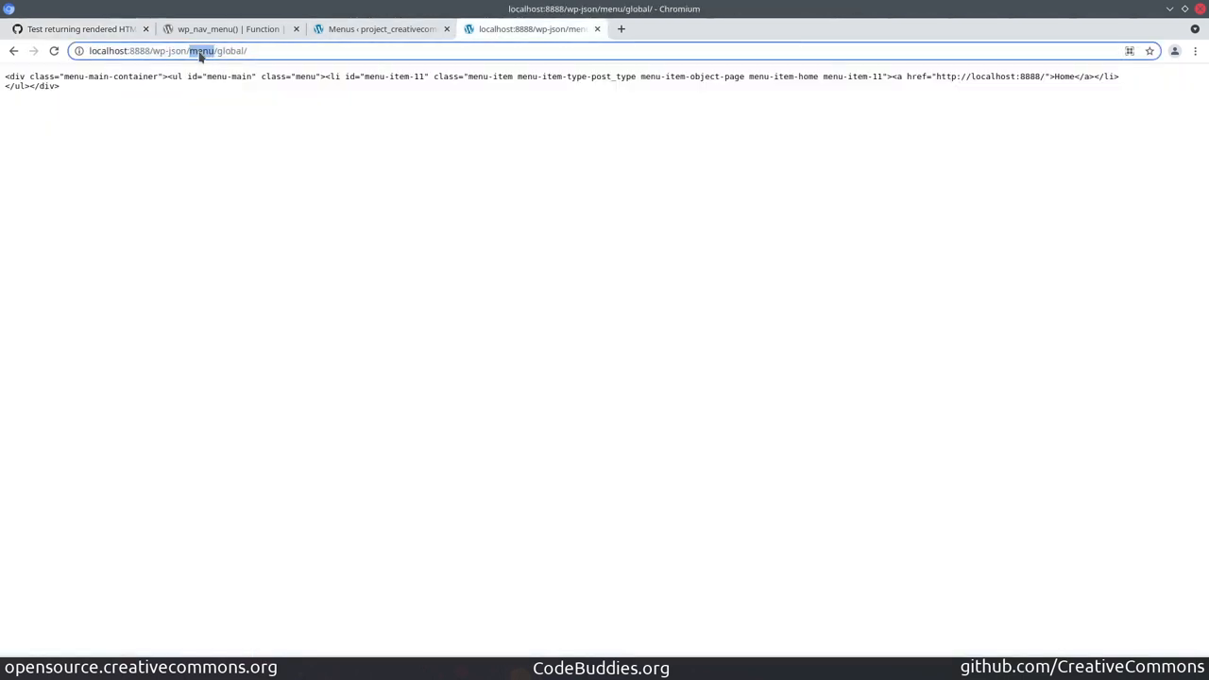
pyautogui.moveTo(219, 51); pyautogui.dragTo(261, 52)
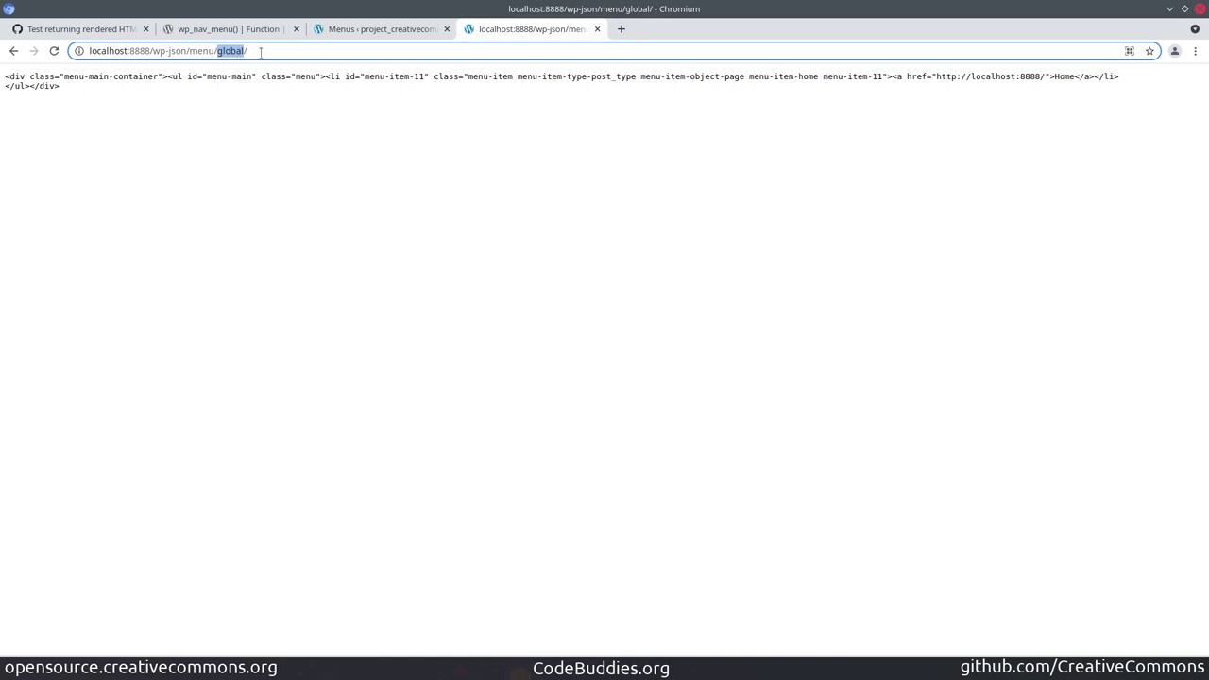
pyautogui.click(66, 30)
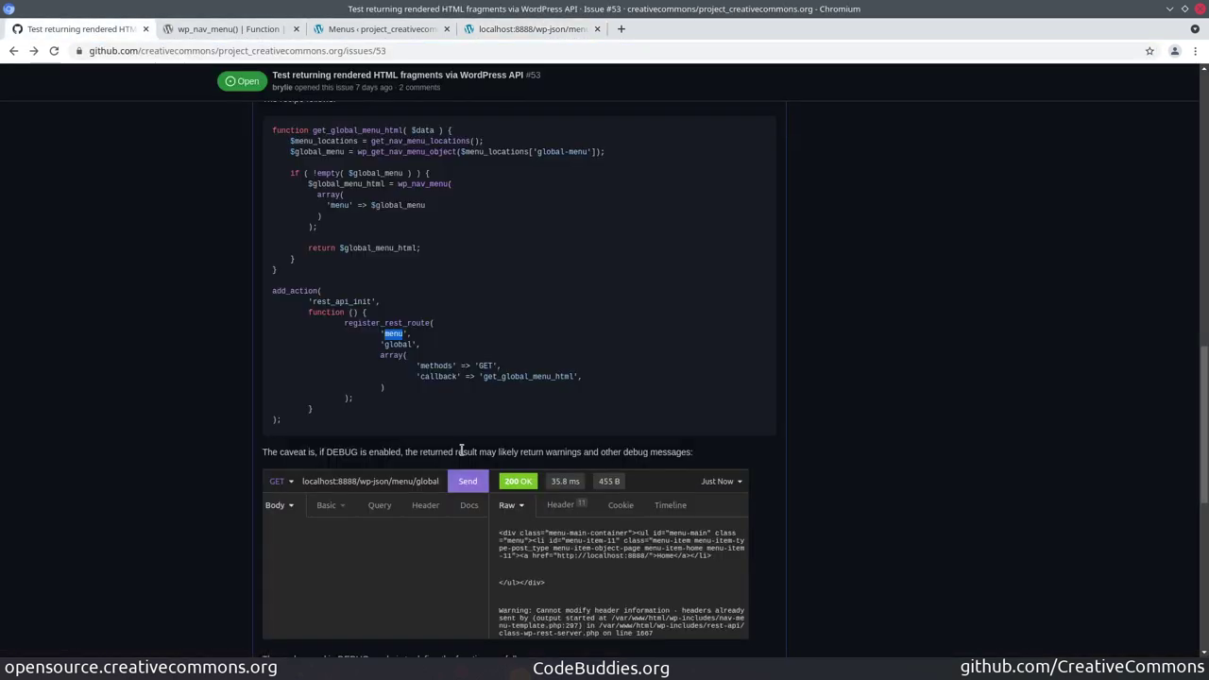
# - Match the route's callback to the get_global_menu_html function definition and its $data parameter
pyautogui.doubleClick(397, 344)
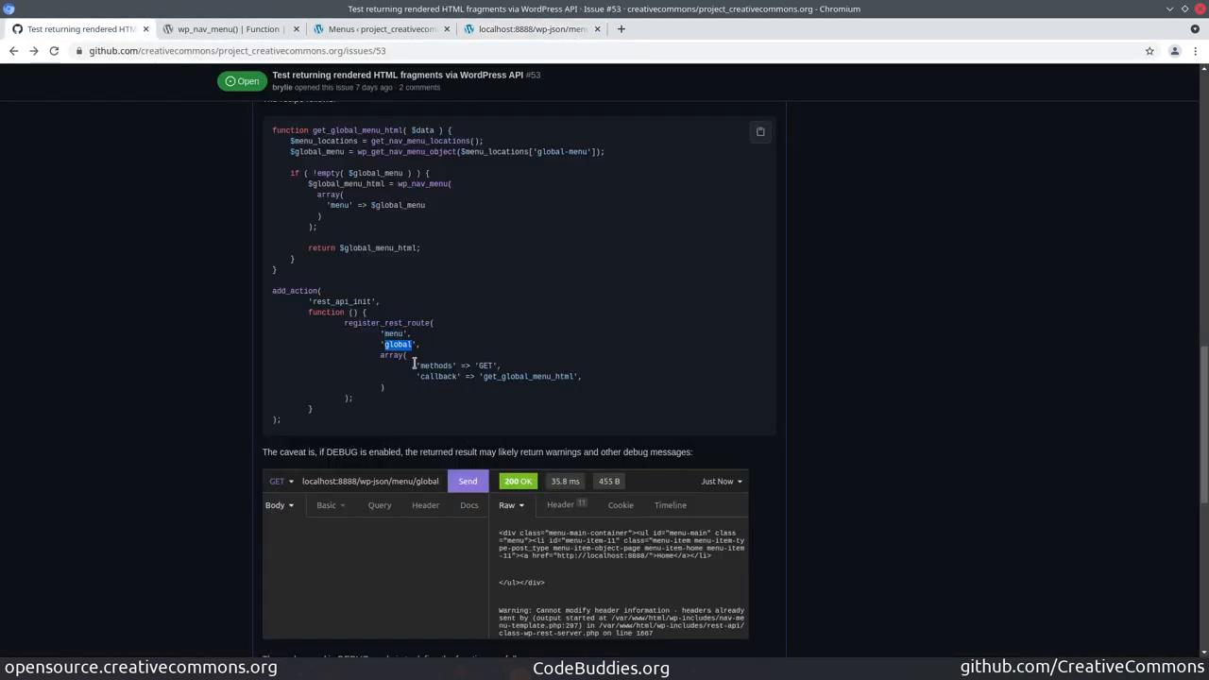
pyautogui.doubleClick(516, 376)
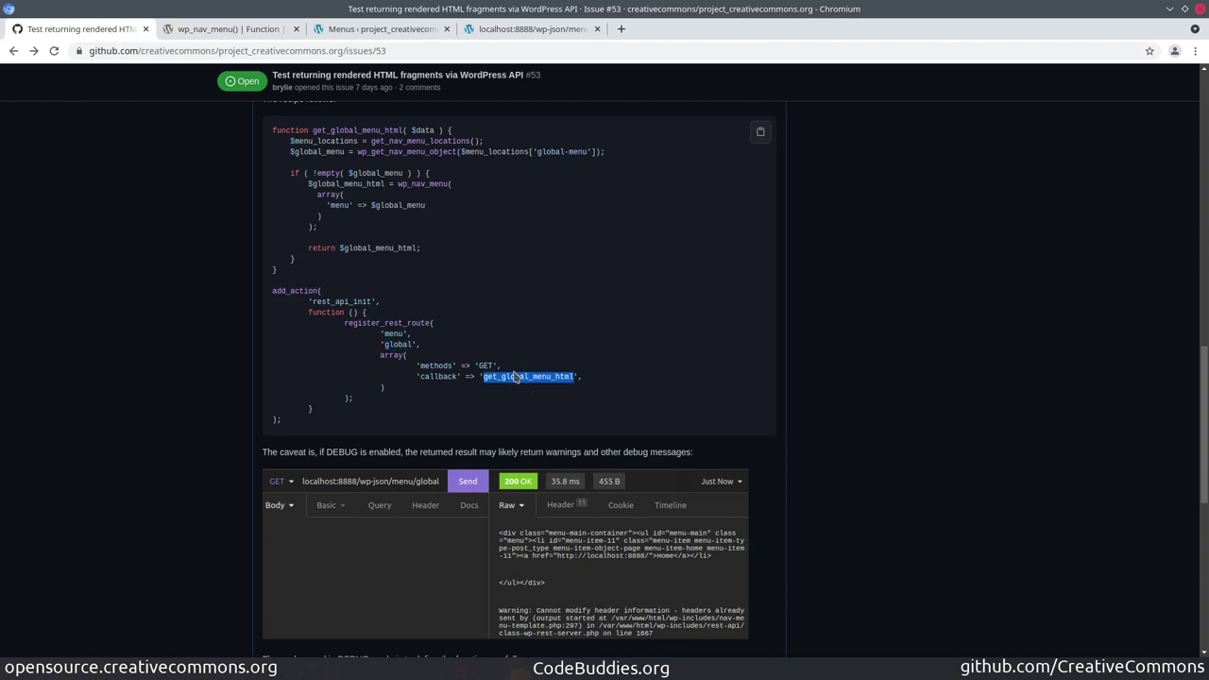
pyautogui.doubleClick(485, 366)
pyautogui.doubleClick(520, 376)
pyautogui.click(366, 131)
pyautogui.doubleClick(366, 131)
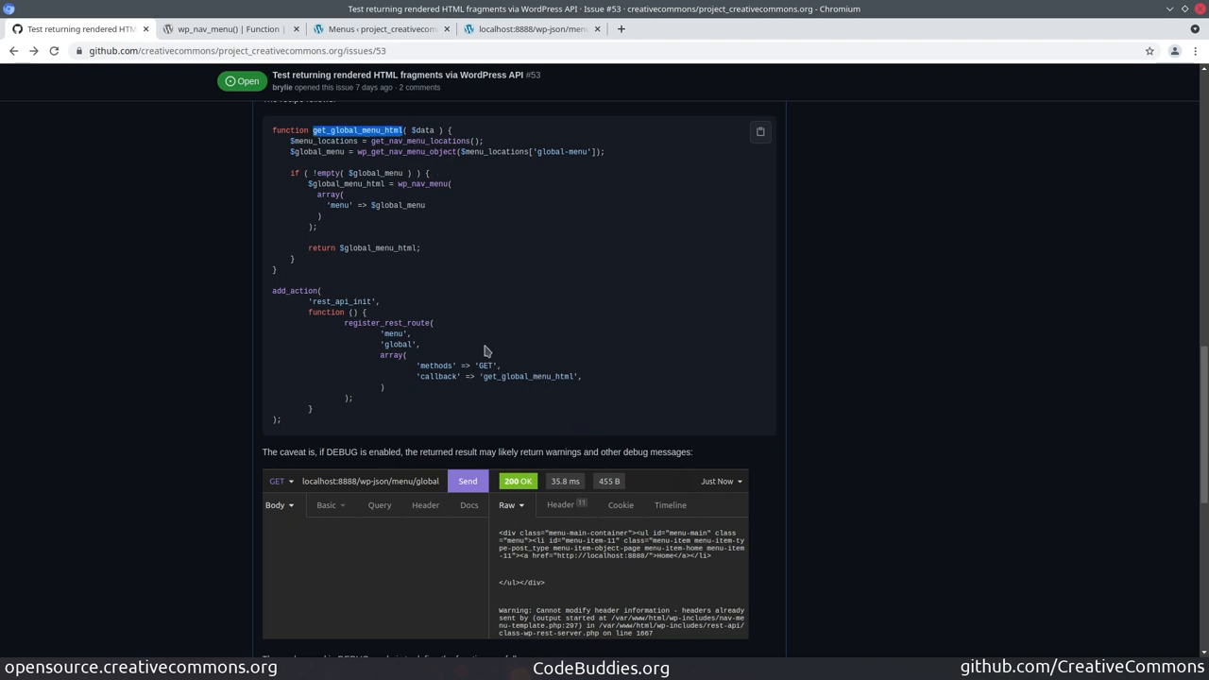
pyautogui.doubleClick(423, 131)
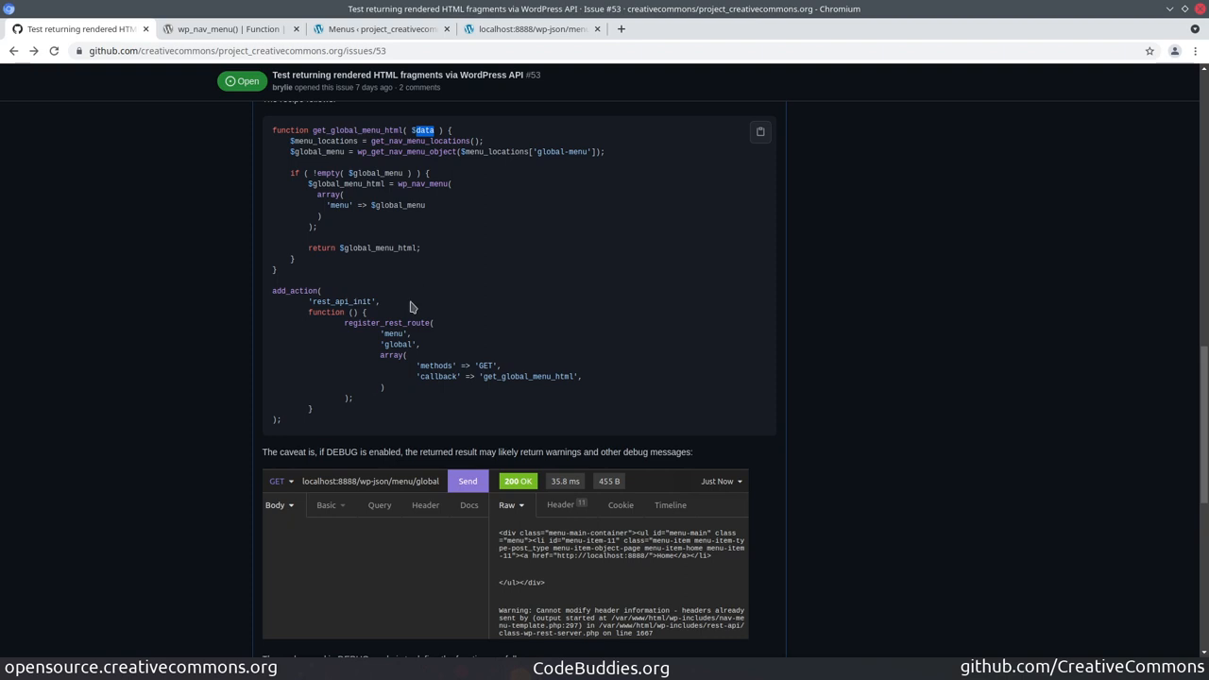
pyautogui.scroll(-1, 222, 330)
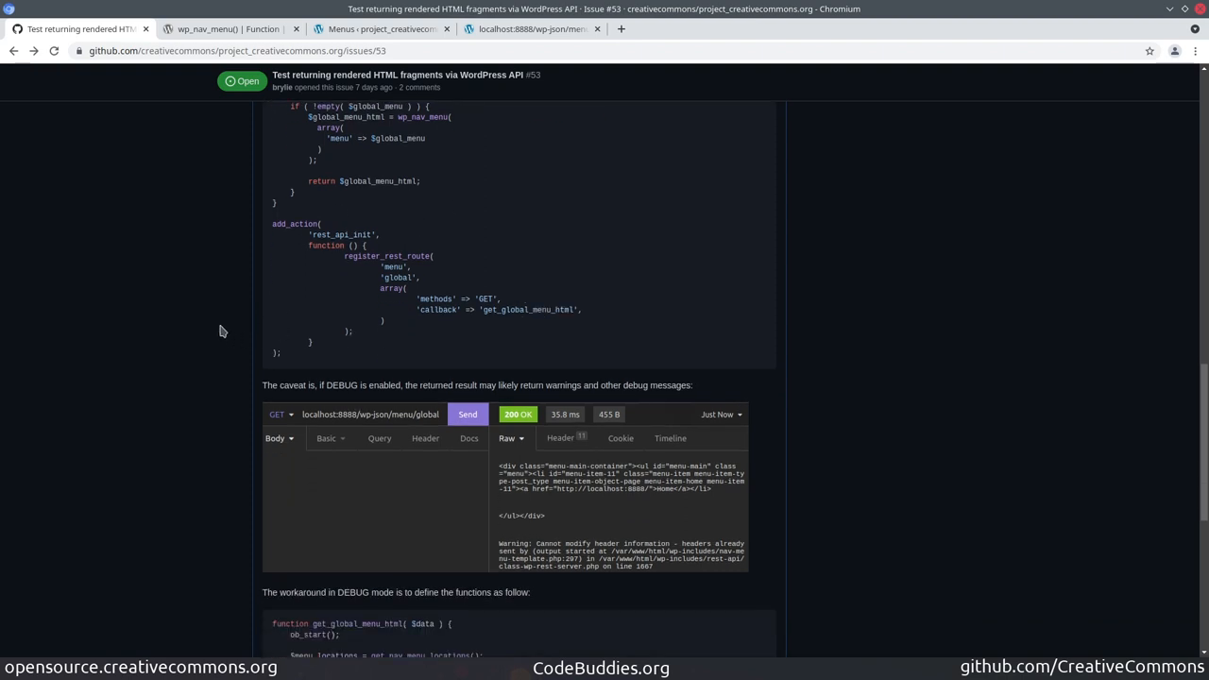
# - Highlight the word DEBUG in the caveat about warnings appearing in the endpoint response
pyautogui.doubleClick(341, 384)
pyautogui.scroll(-1, 226, 401)
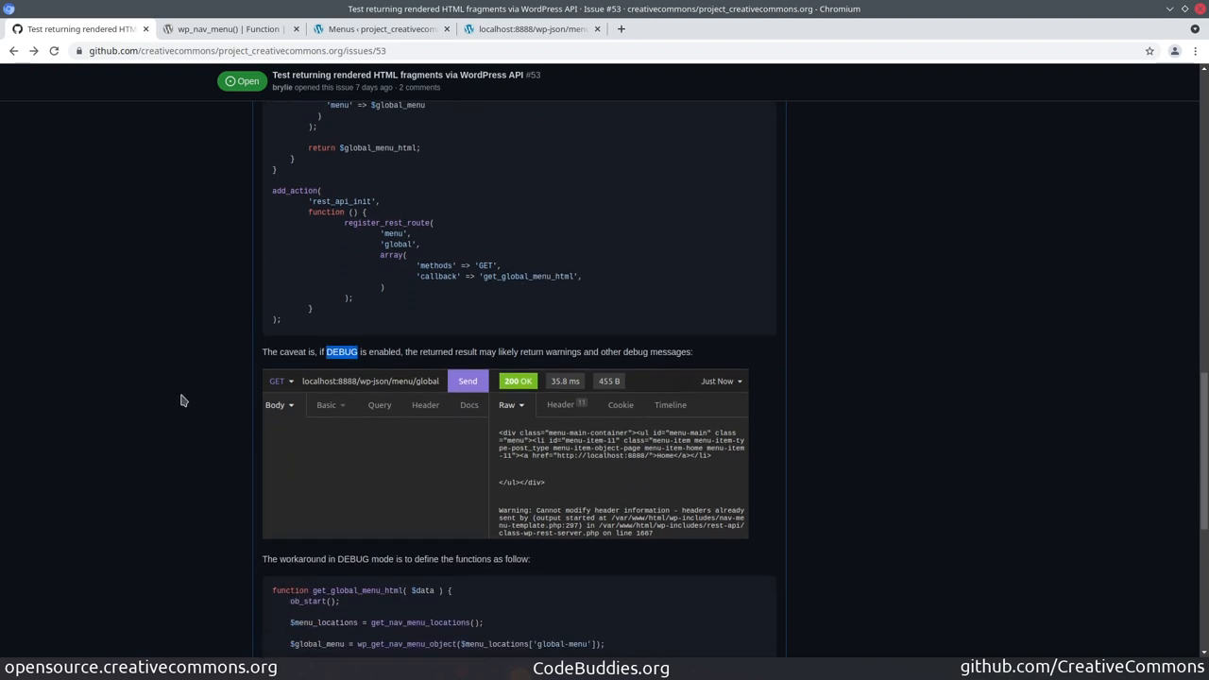
pyautogui.scroll(-1, 183, 400)
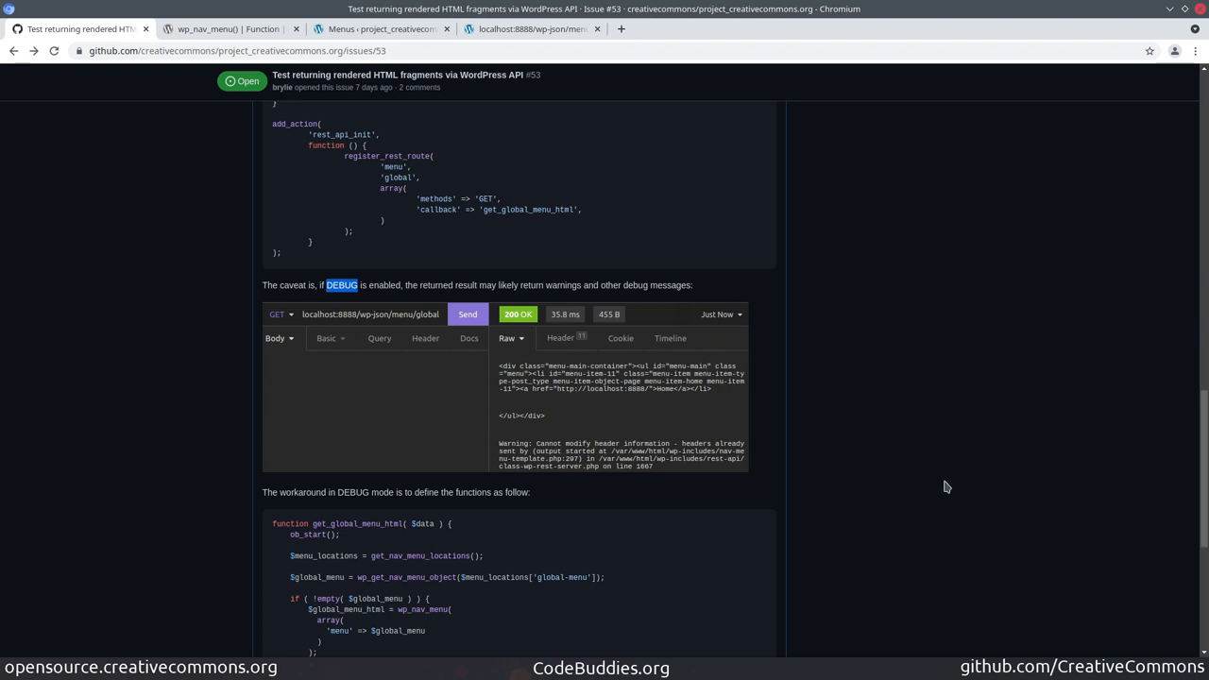
pyautogui.scroll(-1, 850, 486)
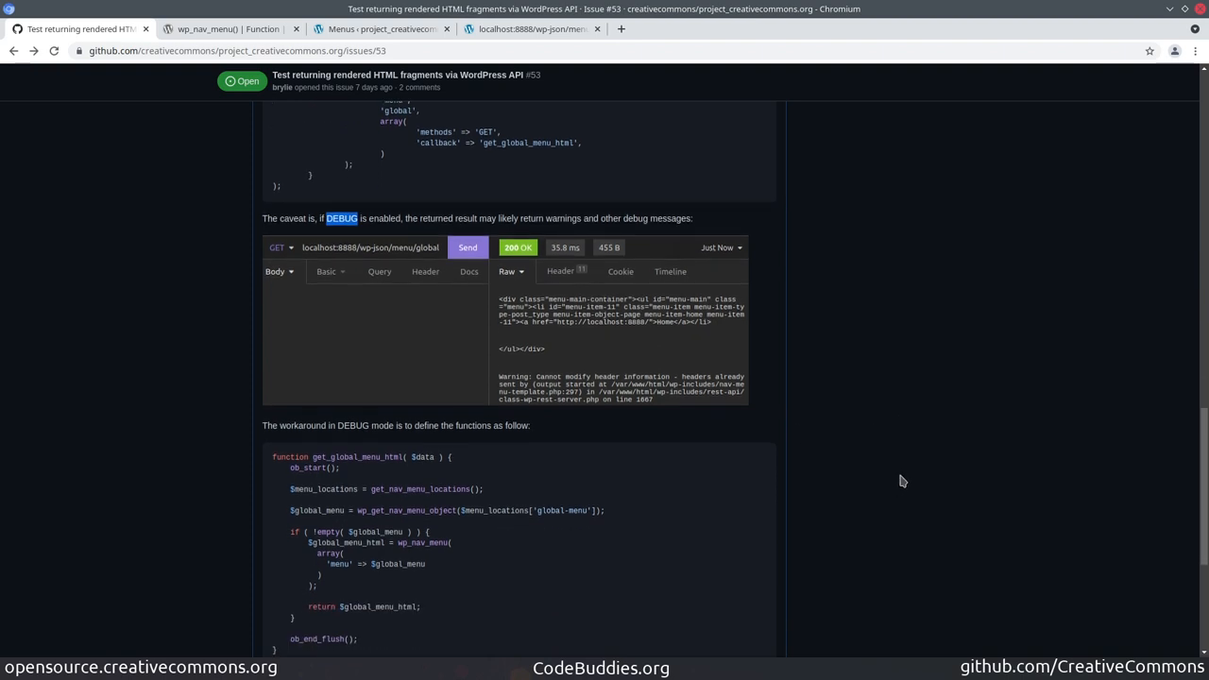
pyautogui.scroll(-1, 912, 473)
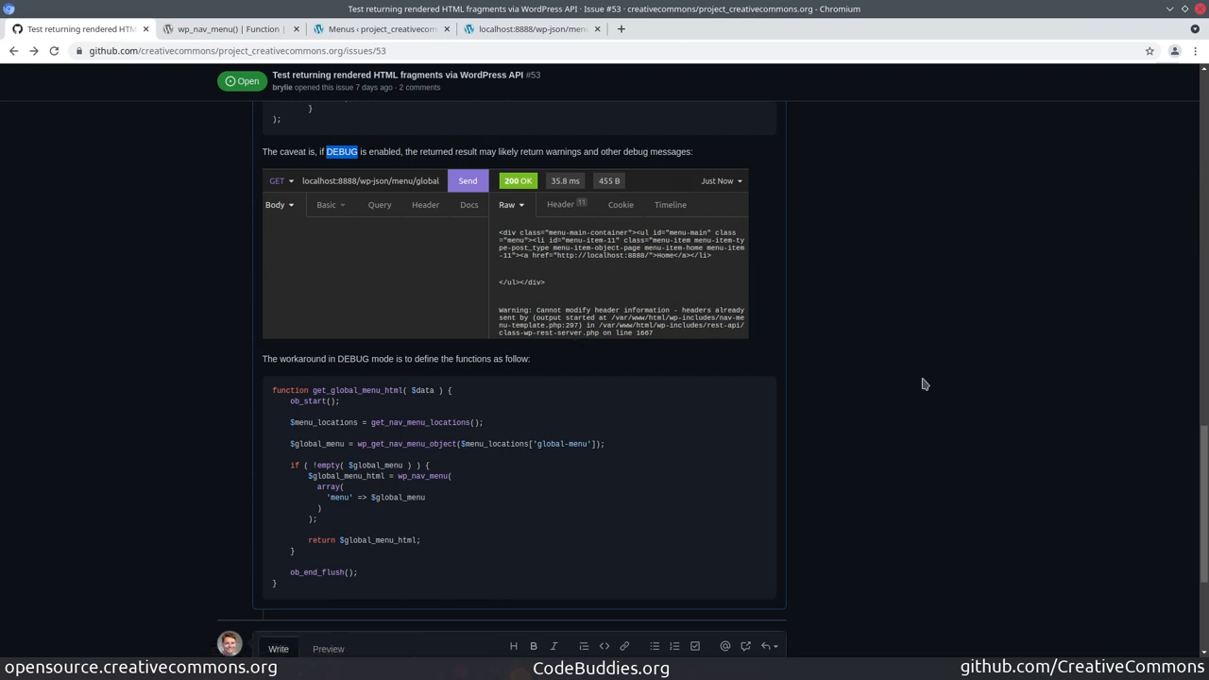
# - Go over the workaround's ob_start() call and the ob_end_flush() at the function end
pyautogui.moveTo(355, 391)
pyautogui.moveTo(517, 485)
pyautogui.moveTo(342, 402); pyautogui.dragTo(290, 402)
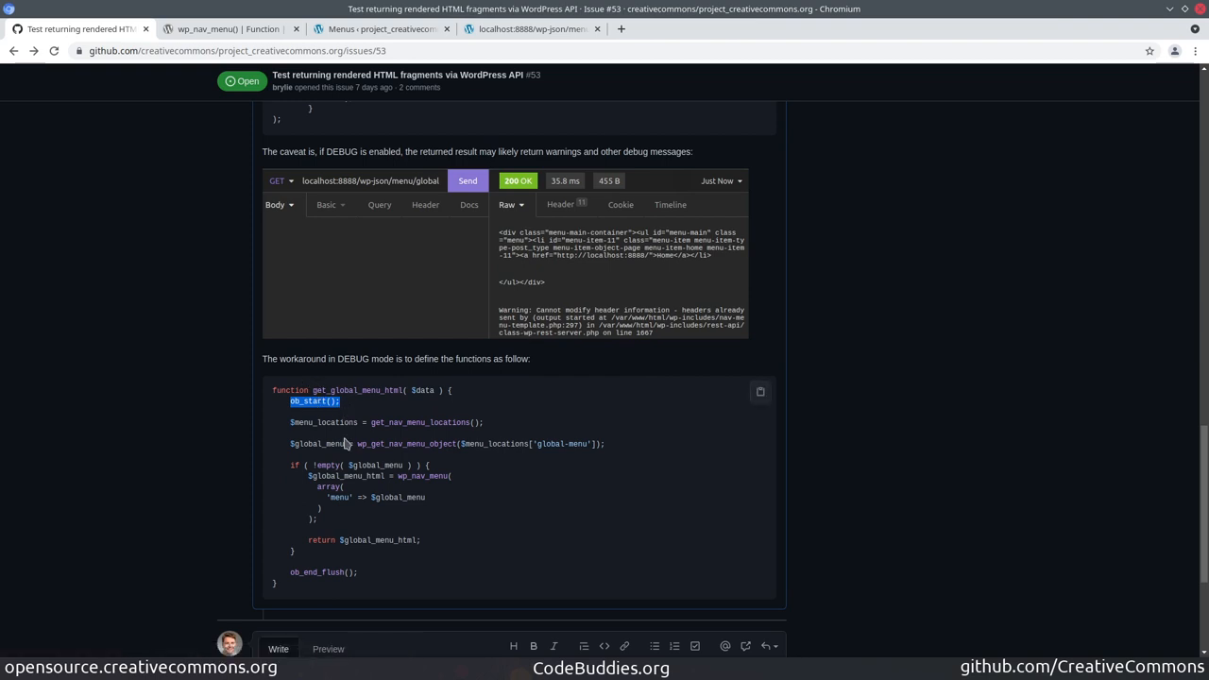
pyautogui.doubleClick(317, 576)
pyautogui.click(316, 401)
pyautogui.doubleClick(316, 401)
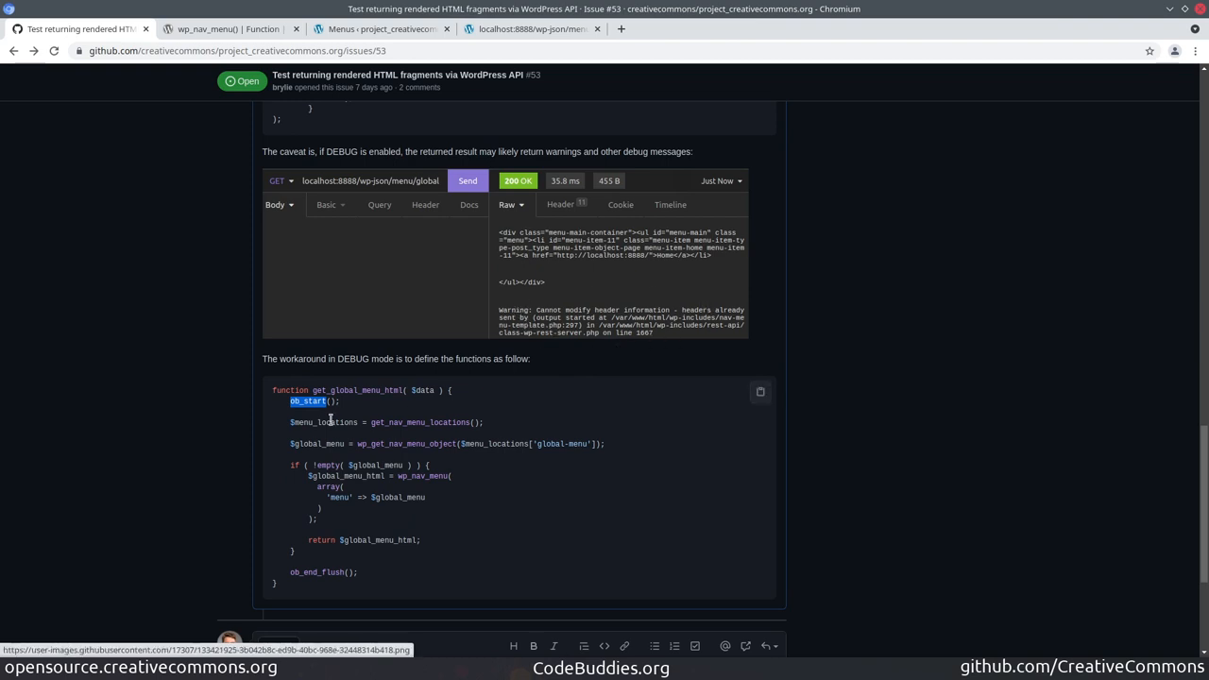
pyautogui.moveTo(339, 402); pyautogui.dragTo(290, 401)
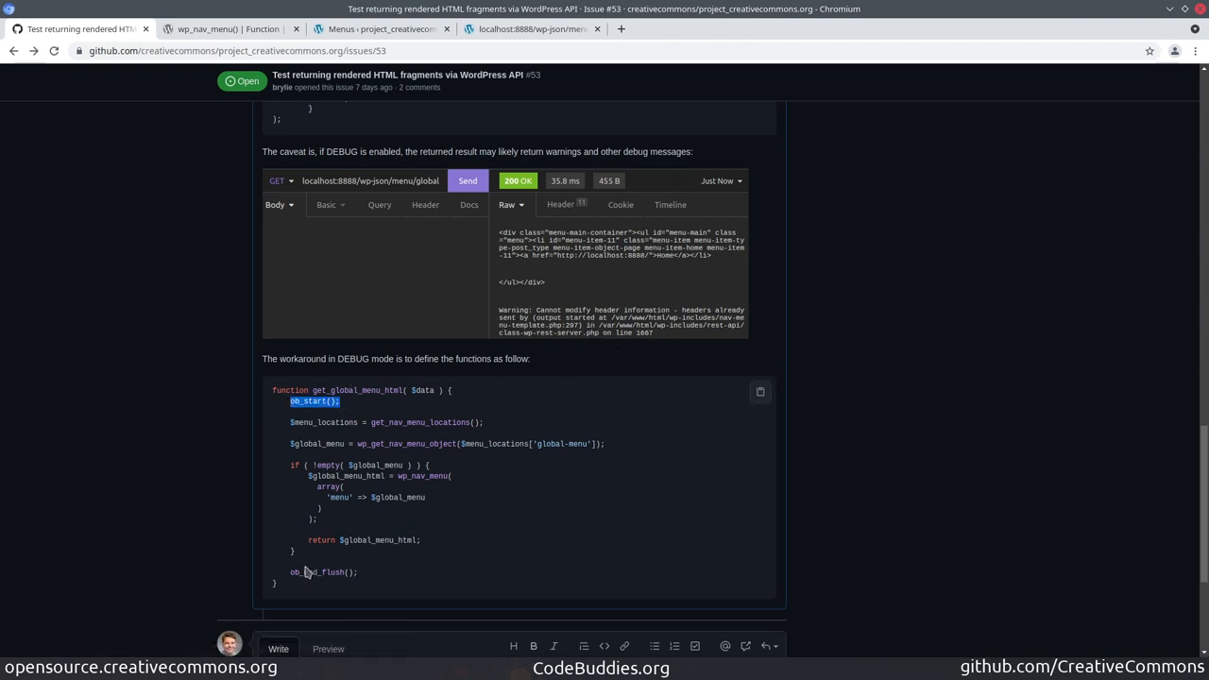
# - Highlight the menu-building code between the buffering calls, then show the raw menu/global endpoint output
pyautogui.moveTo(298, 557); pyautogui.dragTo(282, 426)
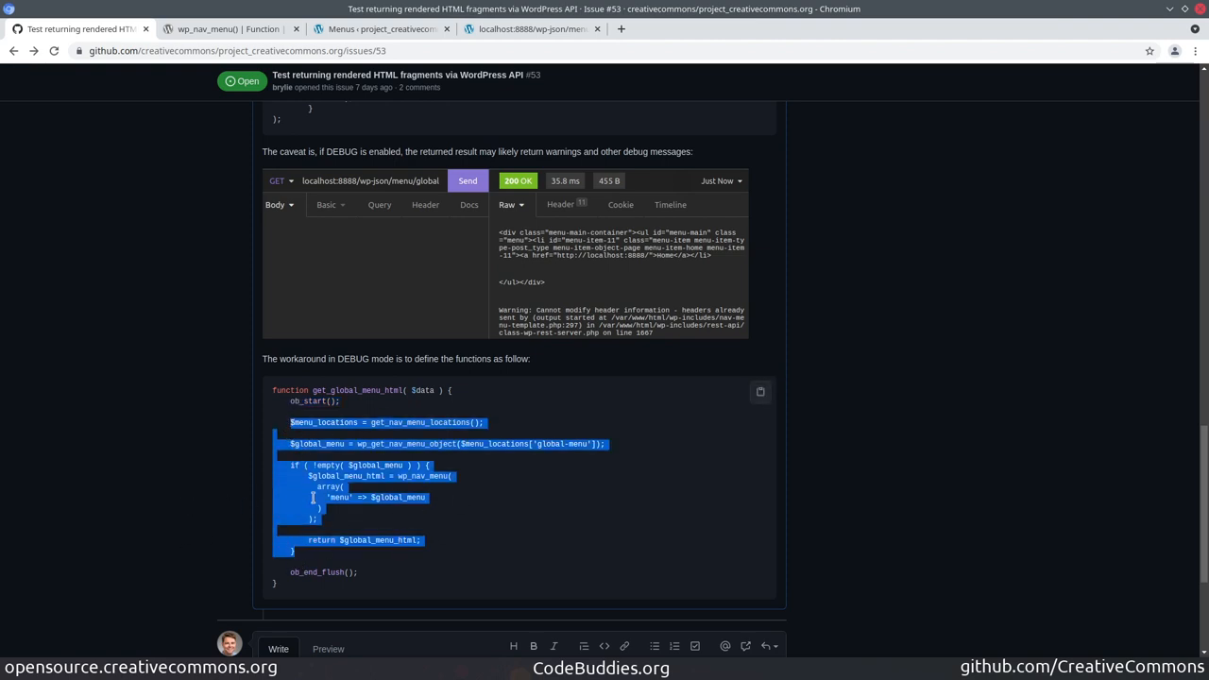
pyautogui.click(342, 540)
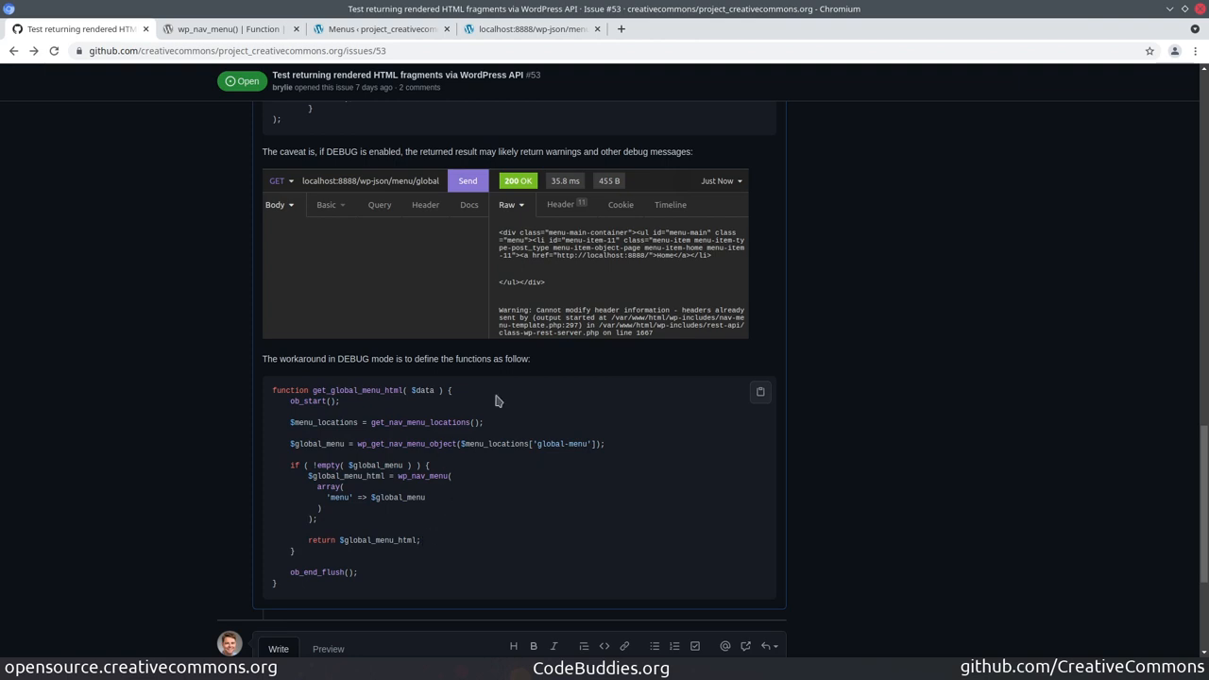
pyautogui.click(525, 29)
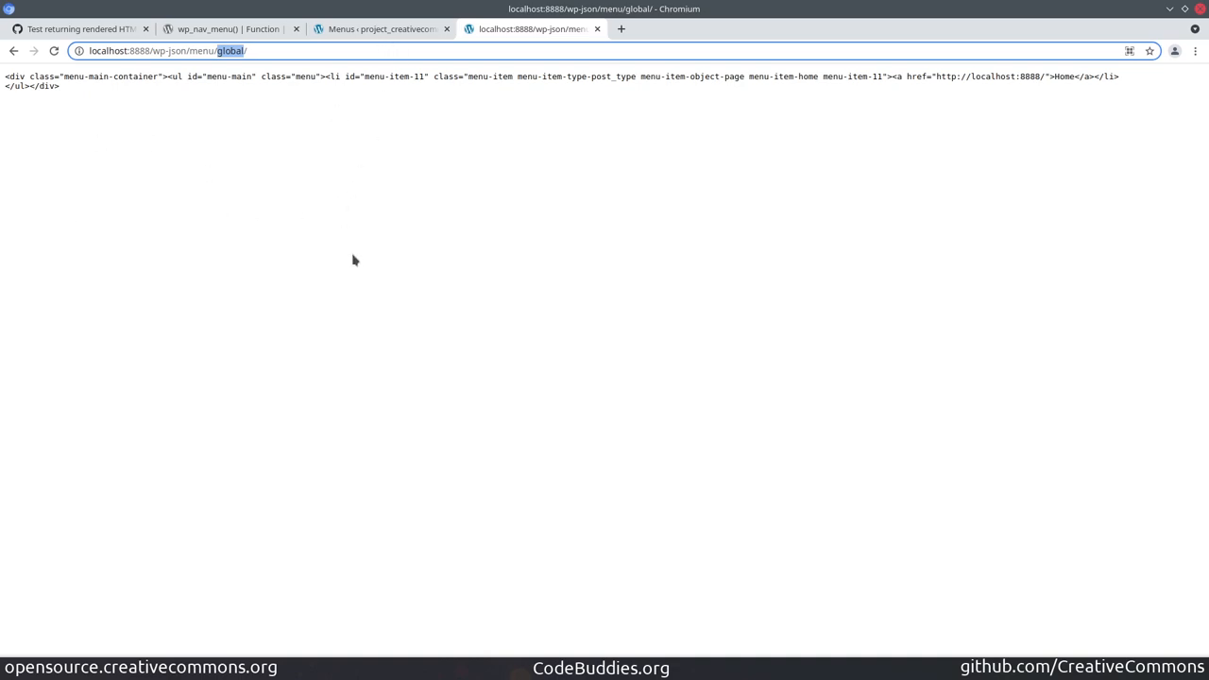
# - In functions.php, comment out the ob_start() and ob_end_flush() lines and save
pyautogui.hotkey('alt', 'Tab')
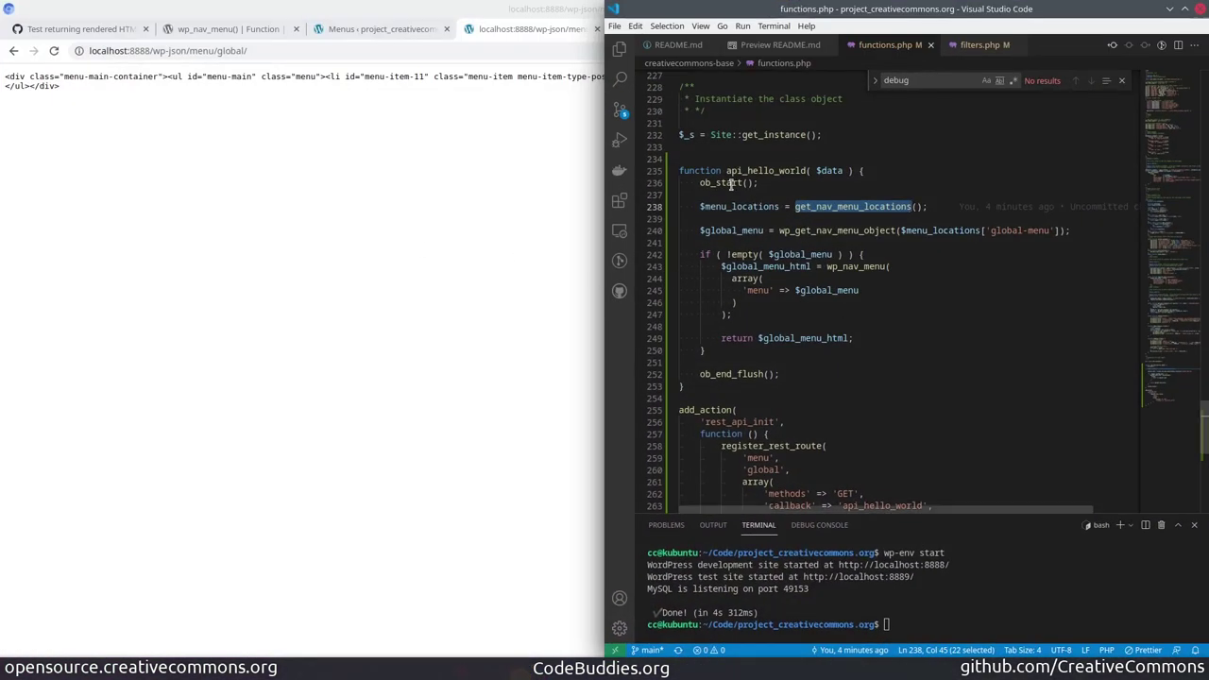
pyautogui.doubleClick(730, 185)
pyautogui.click(770, 184)
pyautogui.hotkey('shift', 'Home')
pyautogui.hotkey('ctrl', '/')
pyautogui.click(784, 373)
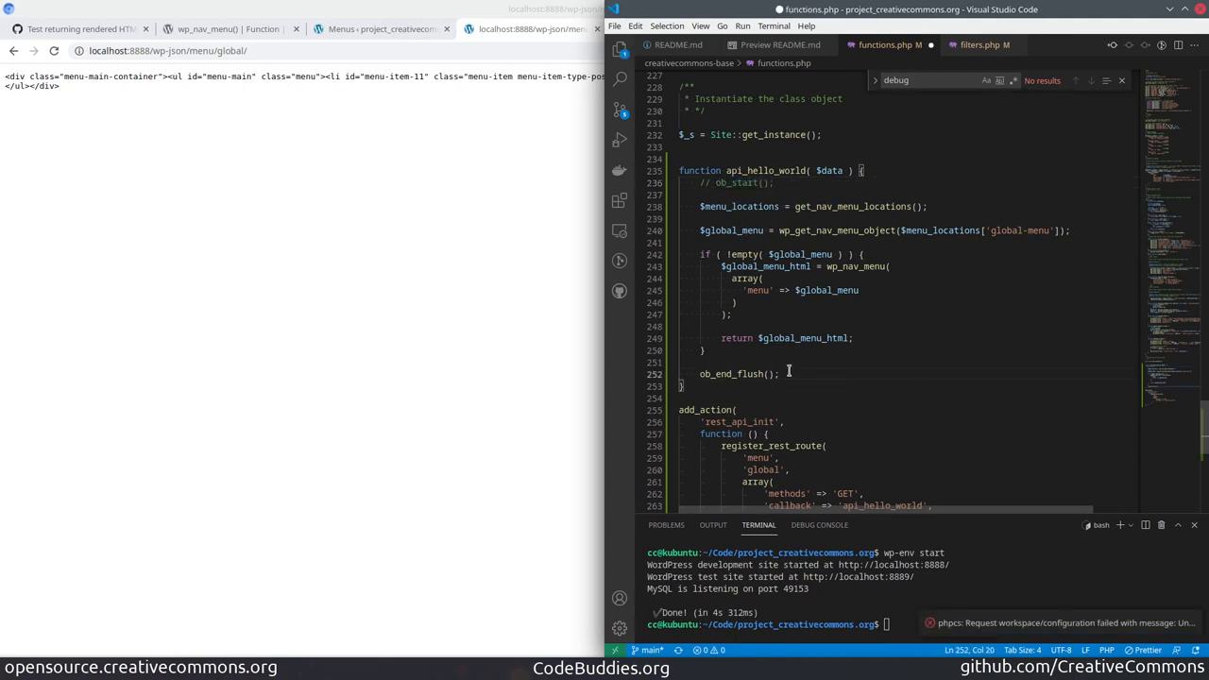
pyautogui.hotkey('ctrl', '/')
pyautogui.hotkey('ctrl', 's')
# - Reload the menu/global endpoint to reveal the headers-already-sent warning above the menu HTML
pyautogui.click(331, 363)
pyautogui.press('F5')
pyautogui.tripleClick(4, 92)
pyautogui.click(406, 258)
# - Restore the buffering lines in functions.php, save, and point out ob_end_flush() and ob_start() again
pyautogui.hotkey('alt', 'Tab')
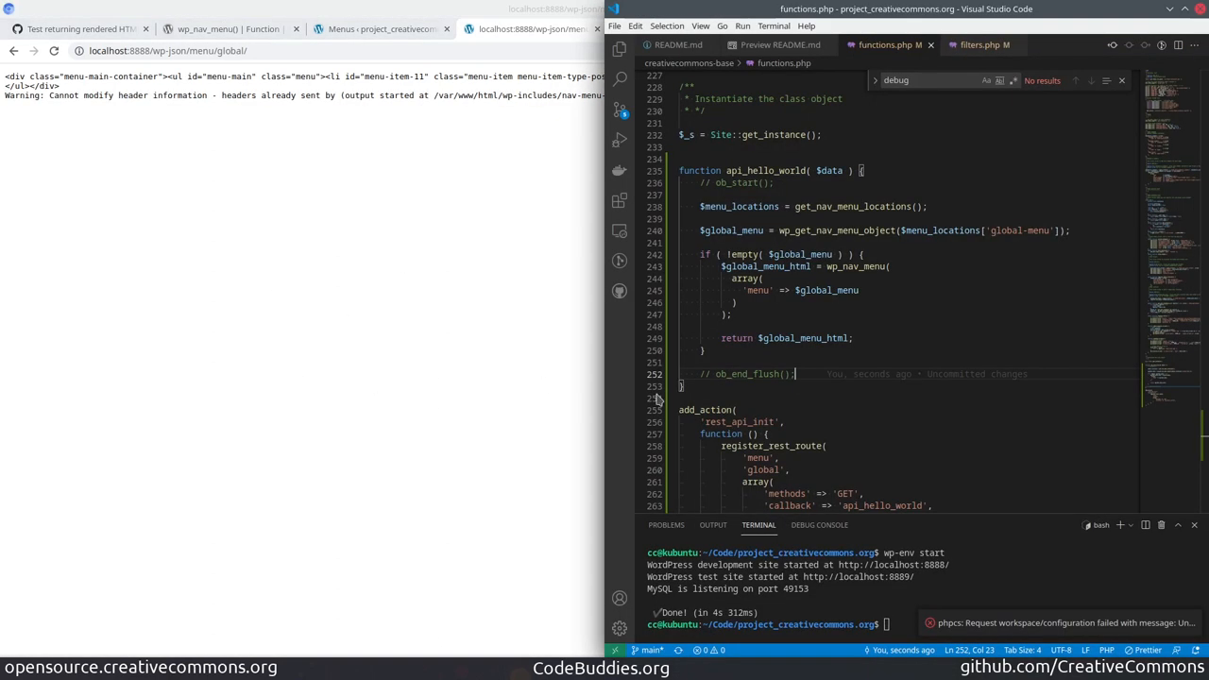
pyautogui.hotkey('ctrl', 'z')
pyautogui.hotkey('ctrl', 'z')
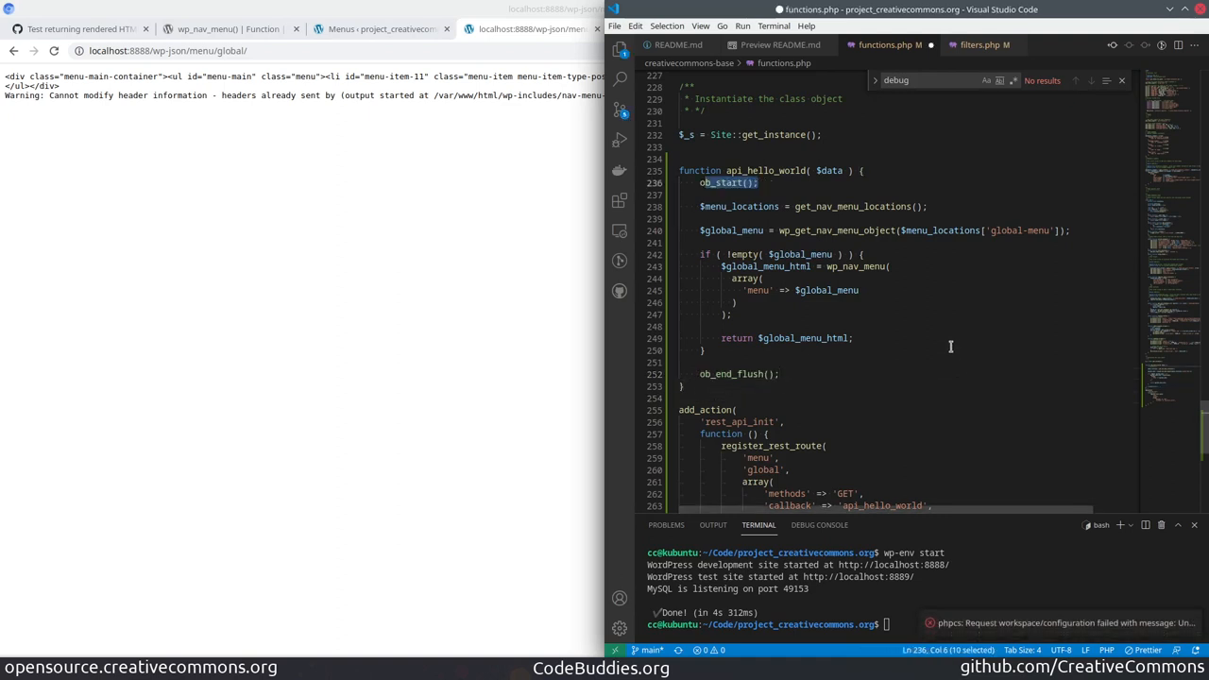
pyautogui.hotkey('ctrl', 's')
pyautogui.click(850, 328)
pyautogui.moveTo(728, 183)
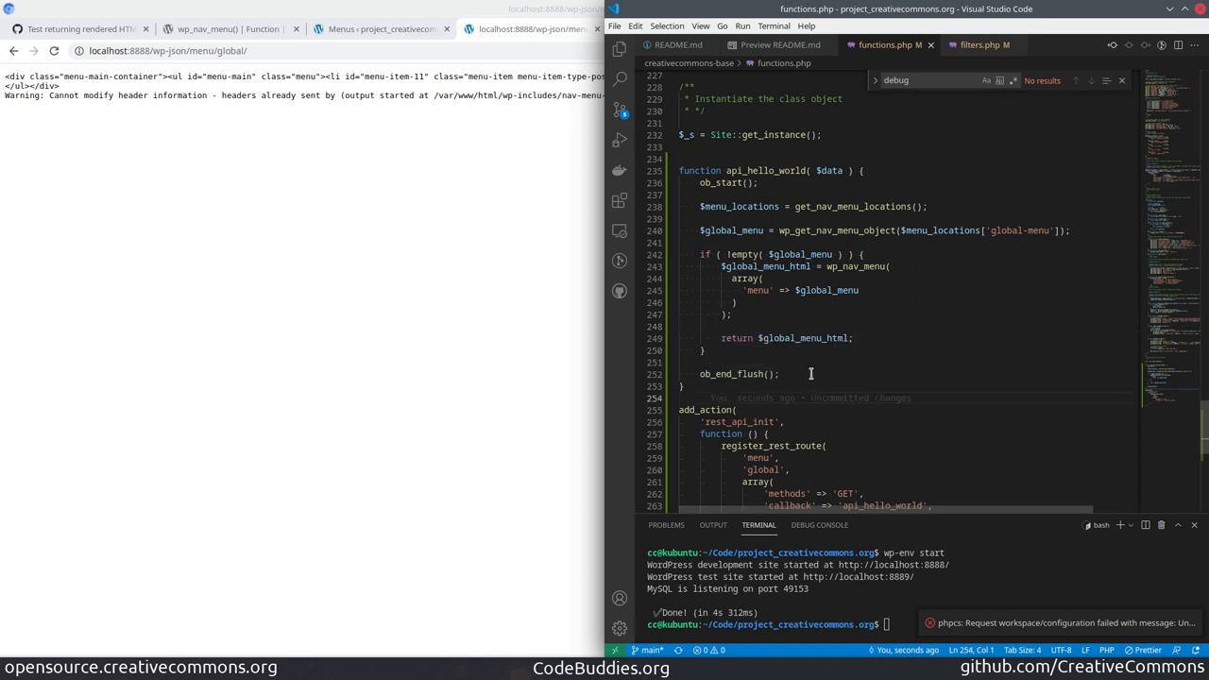
pyautogui.moveTo(810, 374); pyautogui.dragTo(669, 374)
pyautogui.moveTo(784, 186); pyautogui.dragTo(675, 184)
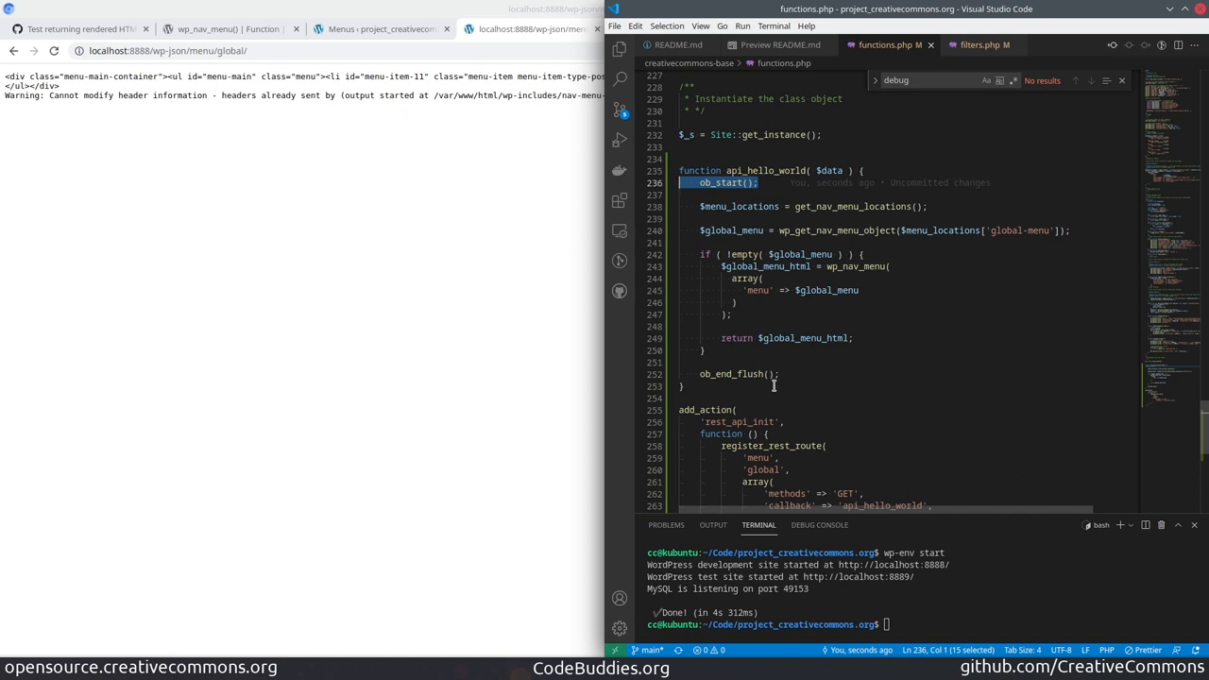
# - Recheck the endpoint's warning line and functions.php, then return to issue #53's workaround code
pyautogui.click(25, 105)
pyautogui.tripleClick(25, 106)
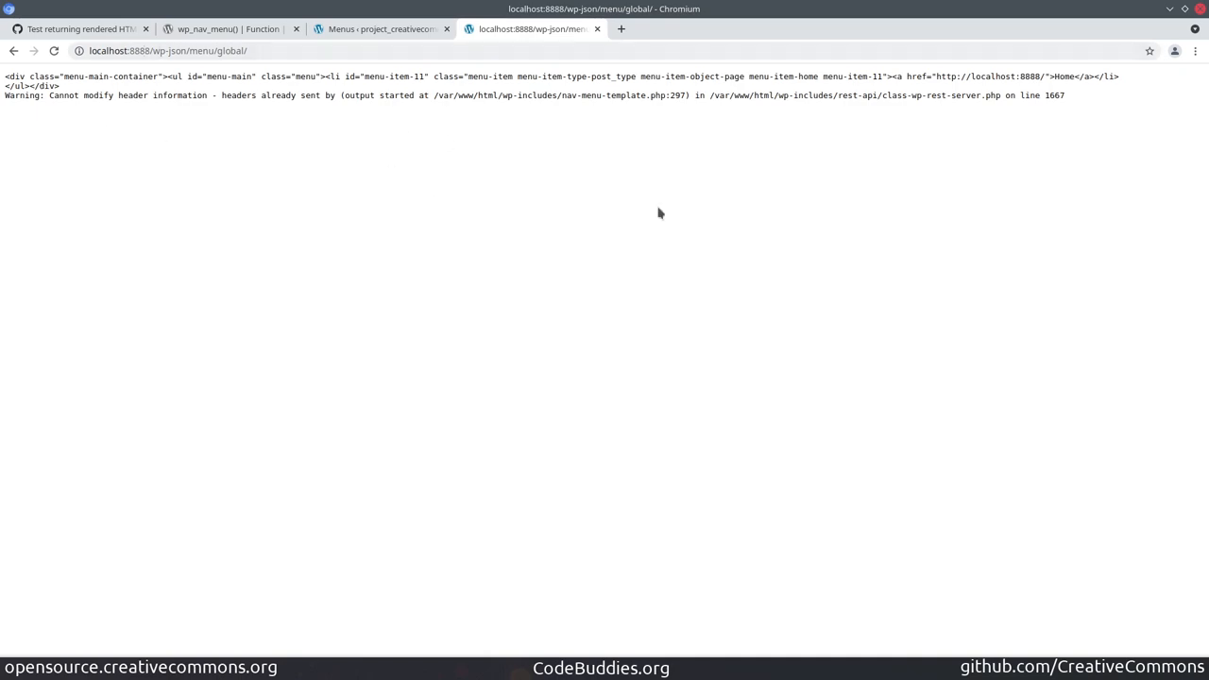
pyautogui.hotkey('alt', 'Tab')
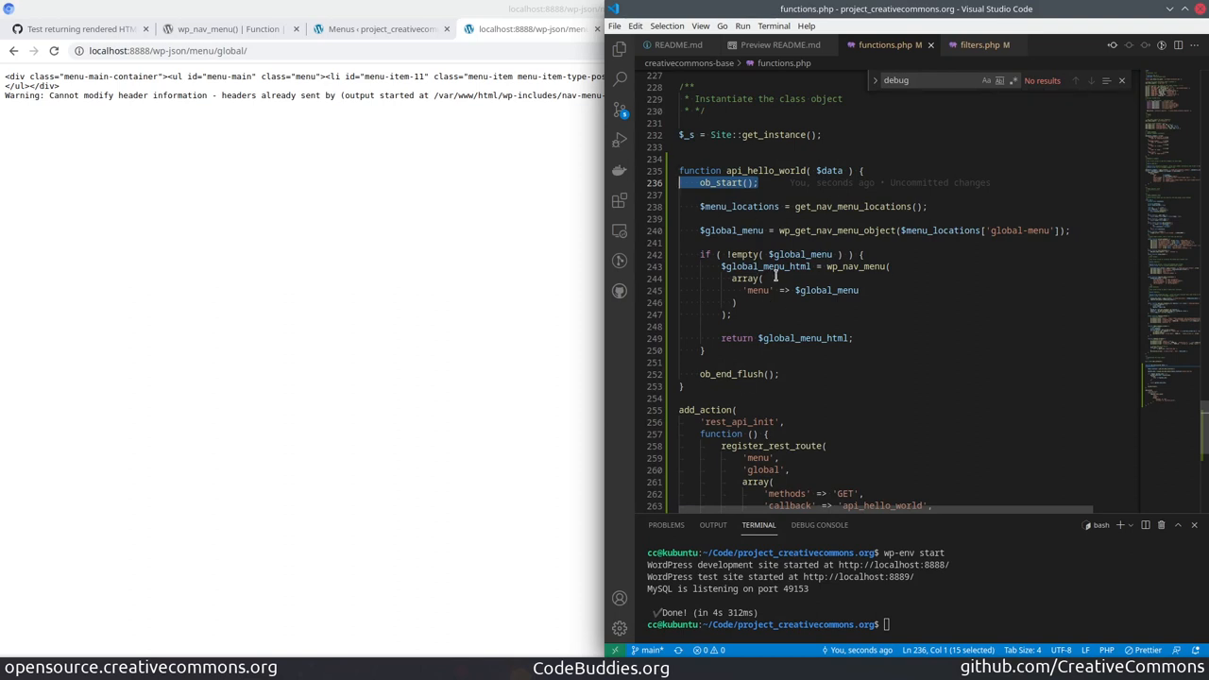
pyautogui.click(81, 29)
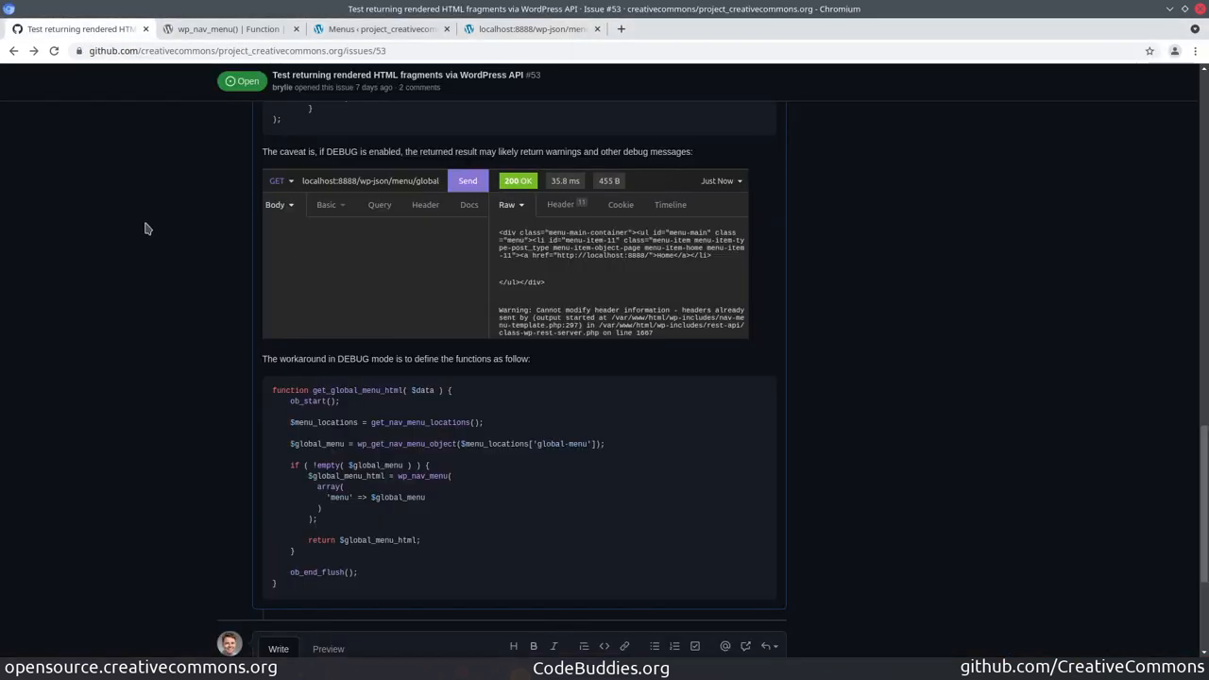
pyautogui.moveTo(1204, 505); pyautogui.dragTo(1205, 142)
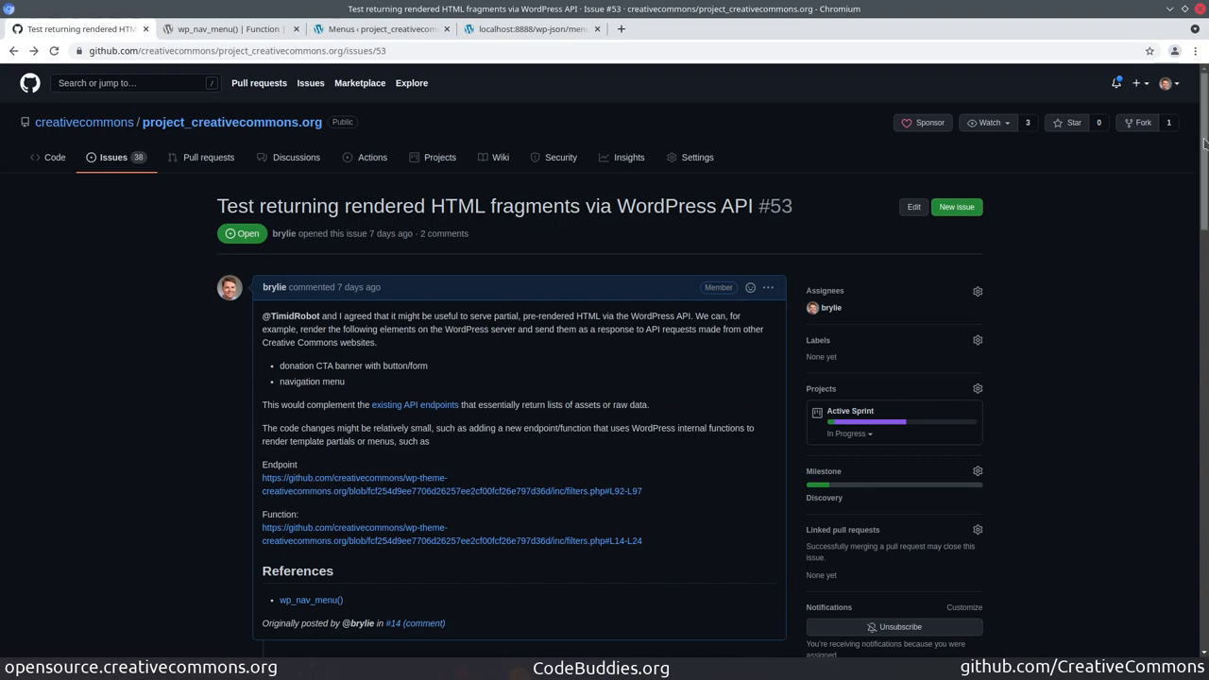
pyautogui.moveTo(1205, 165)
pyautogui.mouseDown()
pyautogui.moveTo(1205, 487)
pyautogui.moveTo(1206, 140)
pyautogui.mouseUp()
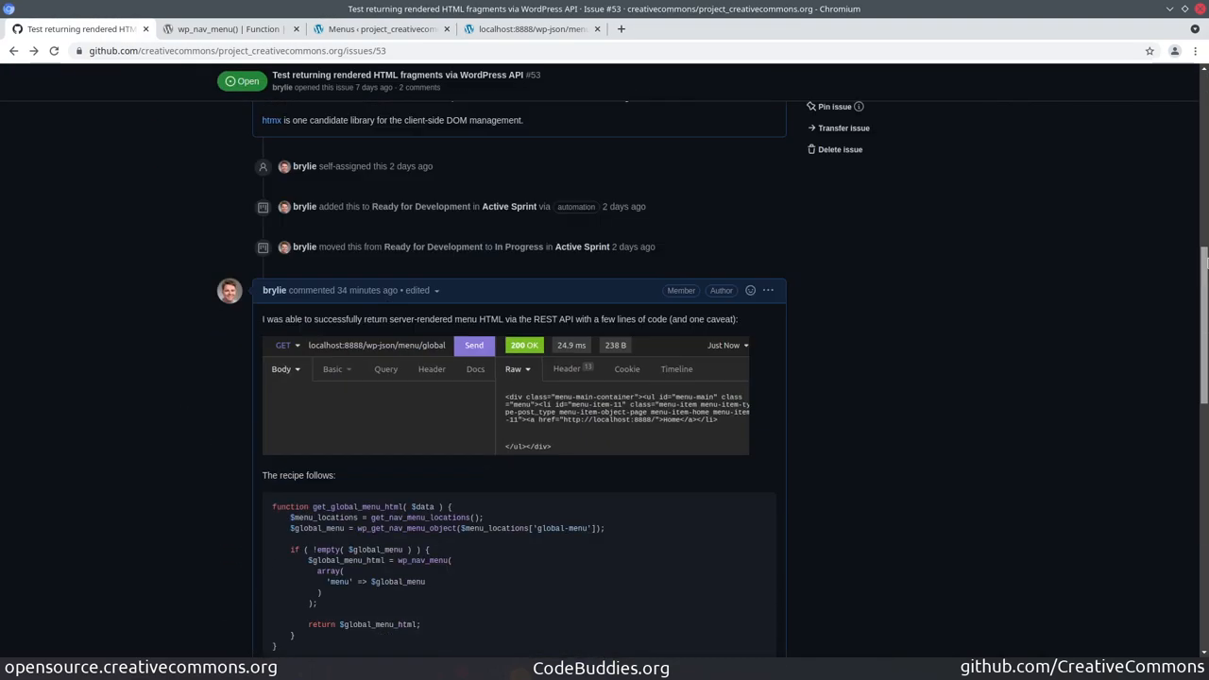
pyautogui.scroll(1, 141, 304)
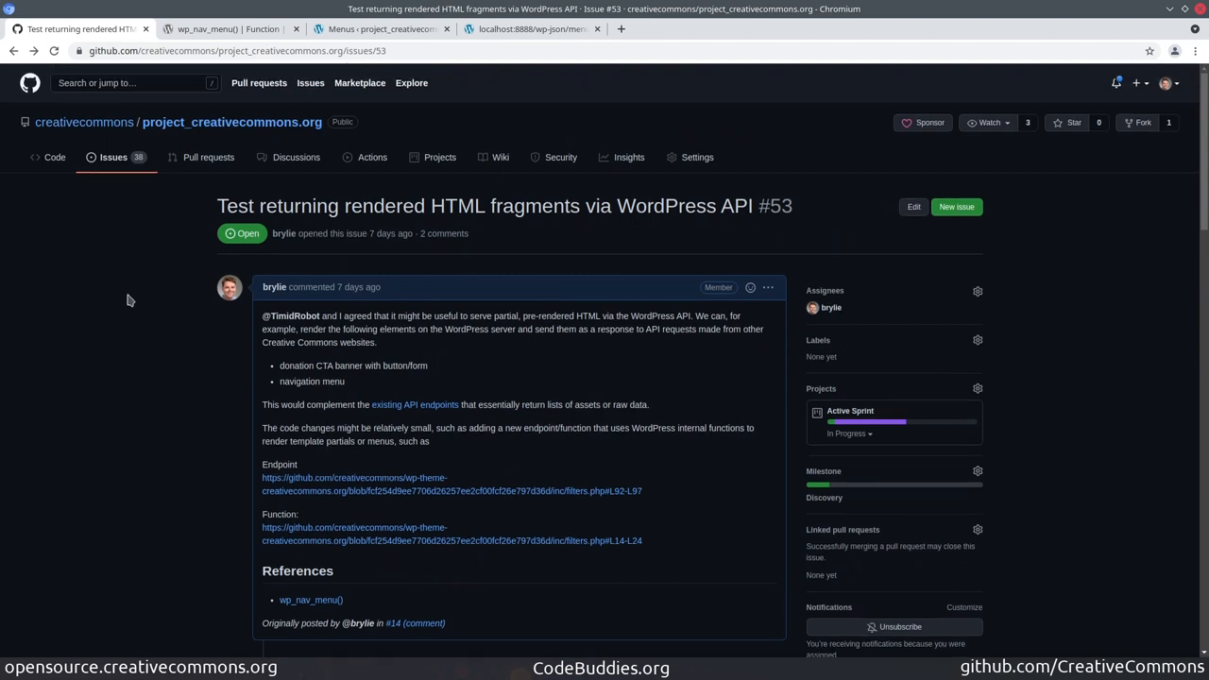